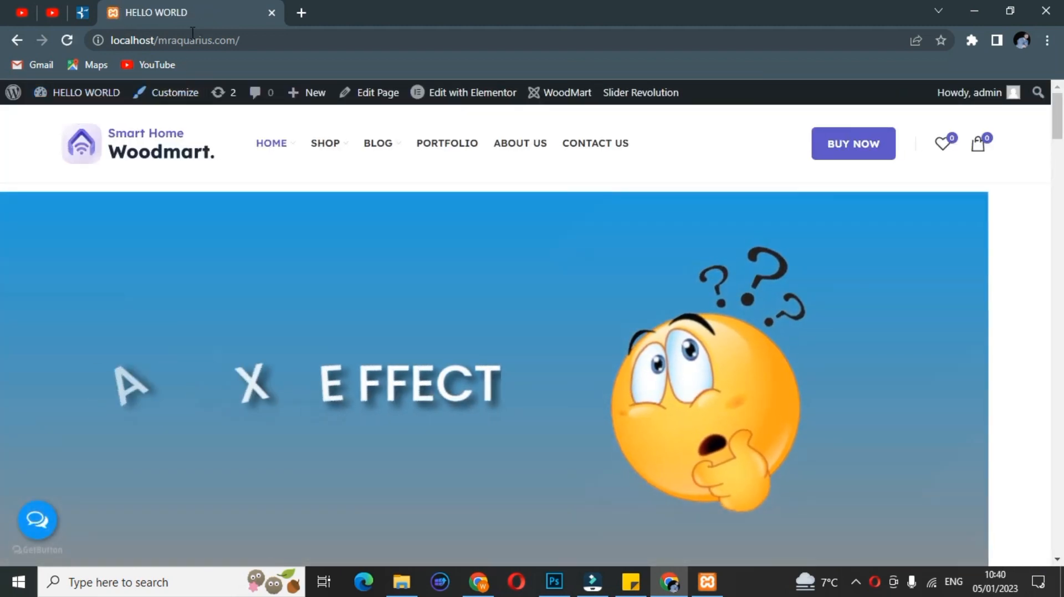
# Step: Open the site's admin dashboard in a new browser tab and switch to it
pyautogui.moveTo(89, 92)
pyautogui.rightClick(92, 119)
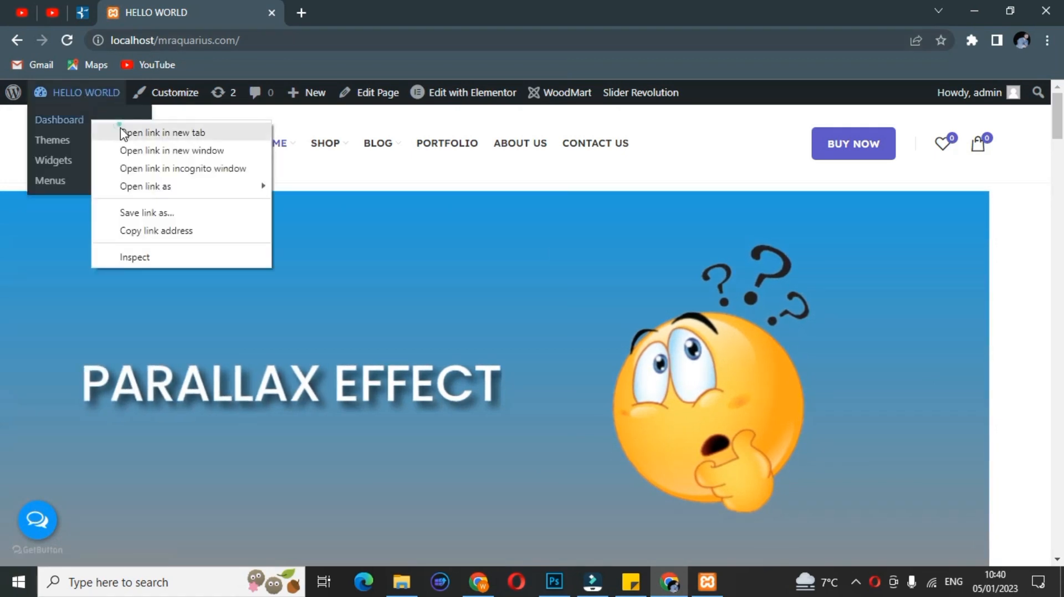
pyautogui.click(120, 130)
pyautogui.hotkey('ctrl', 'Tab')
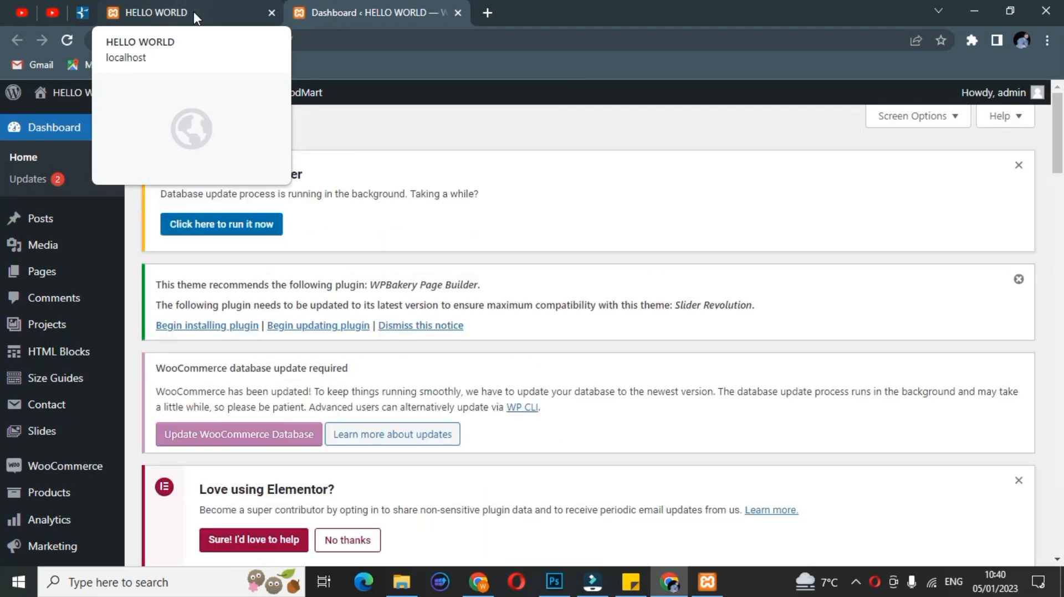
# Step: Open the list of all posts in the admin area and look through the published entries
pyautogui.scroll(-2, 76, 283)
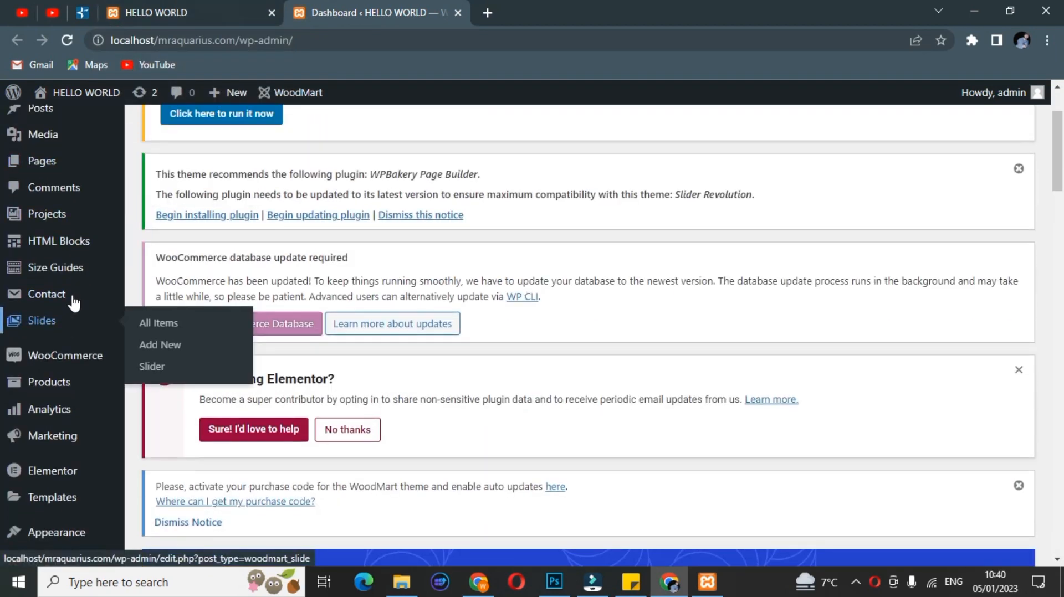
pyautogui.scroll(2, 73, 302)
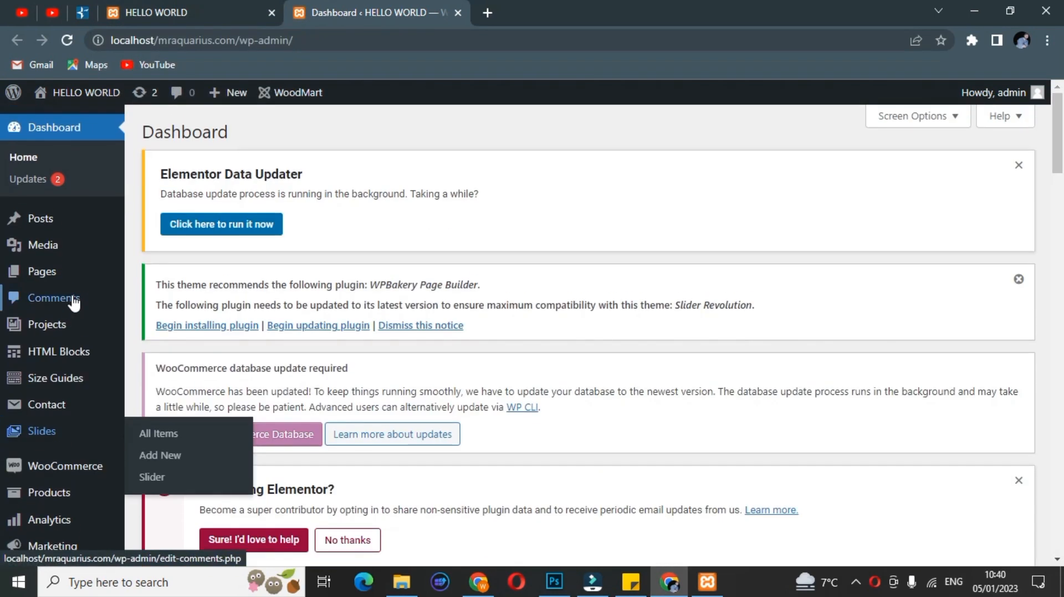
pyautogui.click(55, 225)
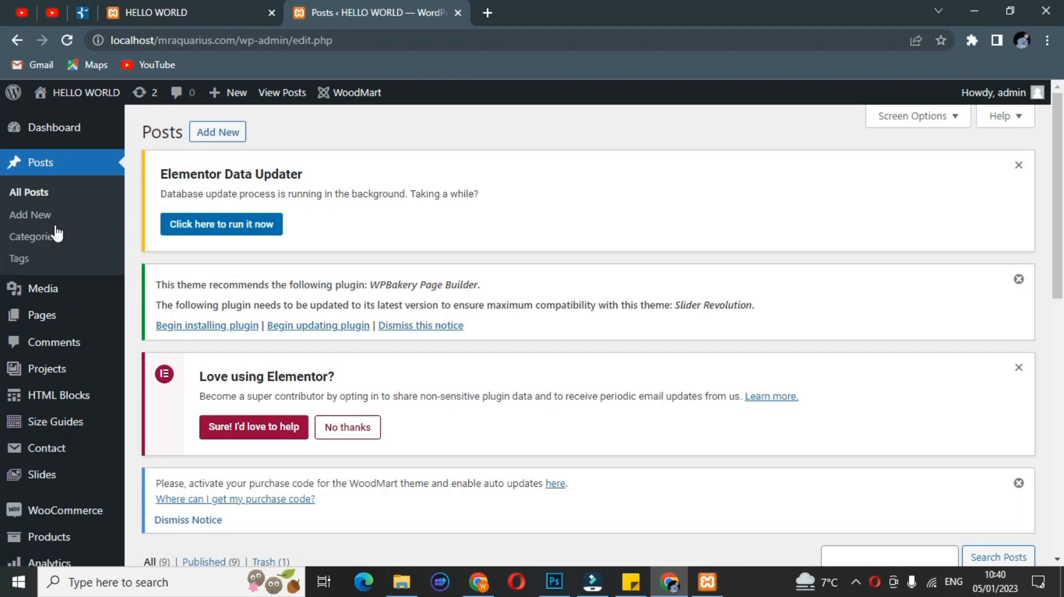
pyautogui.scroll(-5, 83, 193)
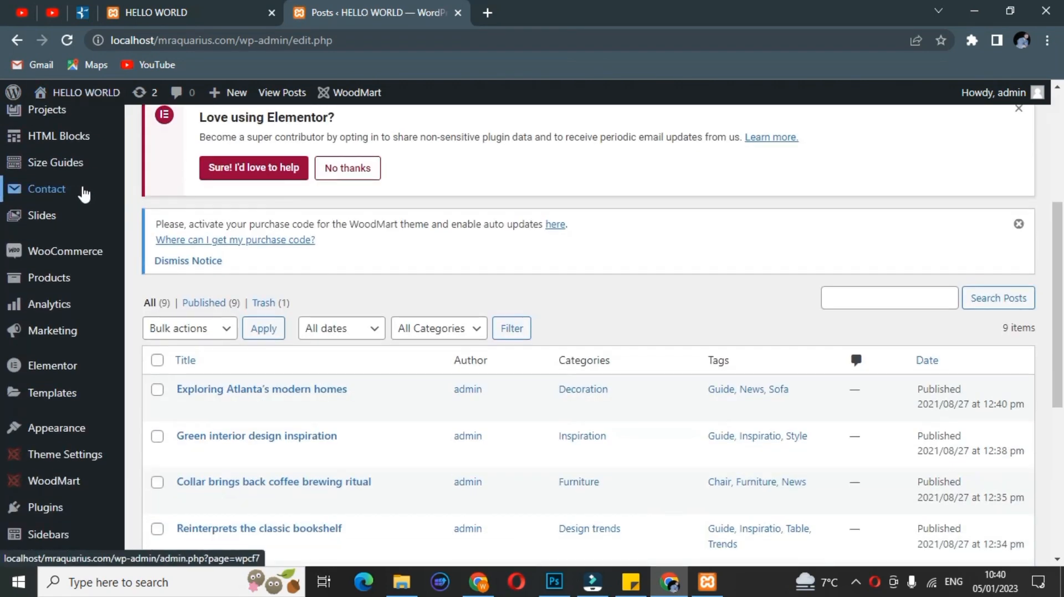
pyautogui.scroll(-6, 83, 194)
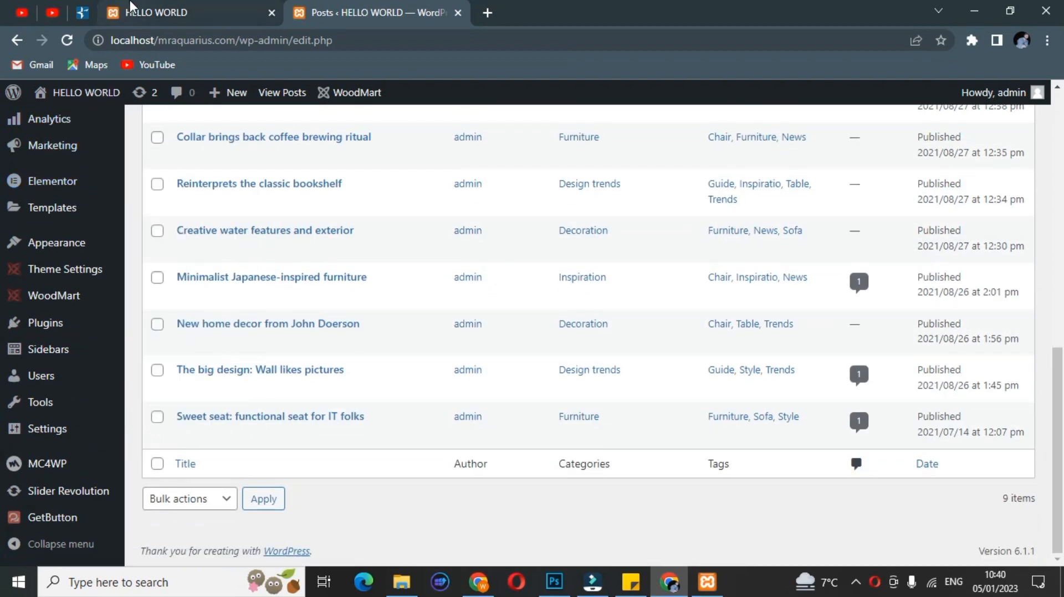
# Step: Return to the live site, open its Blog page in a new browser tab and switch to it
pyautogui.click(131, 3)
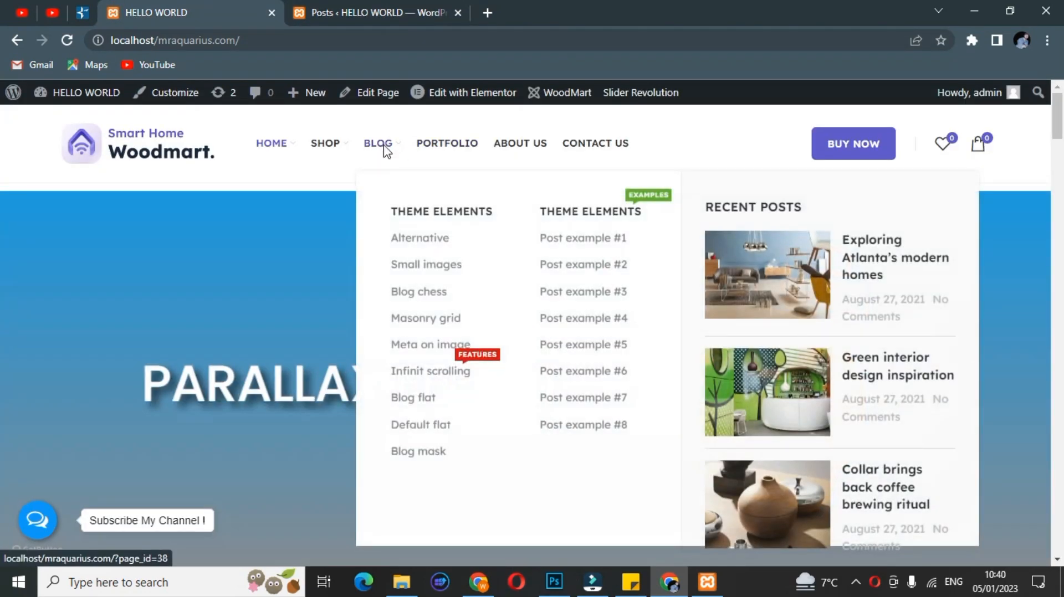
pyautogui.rightClick(385, 152)
pyautogui.click(399, 155)
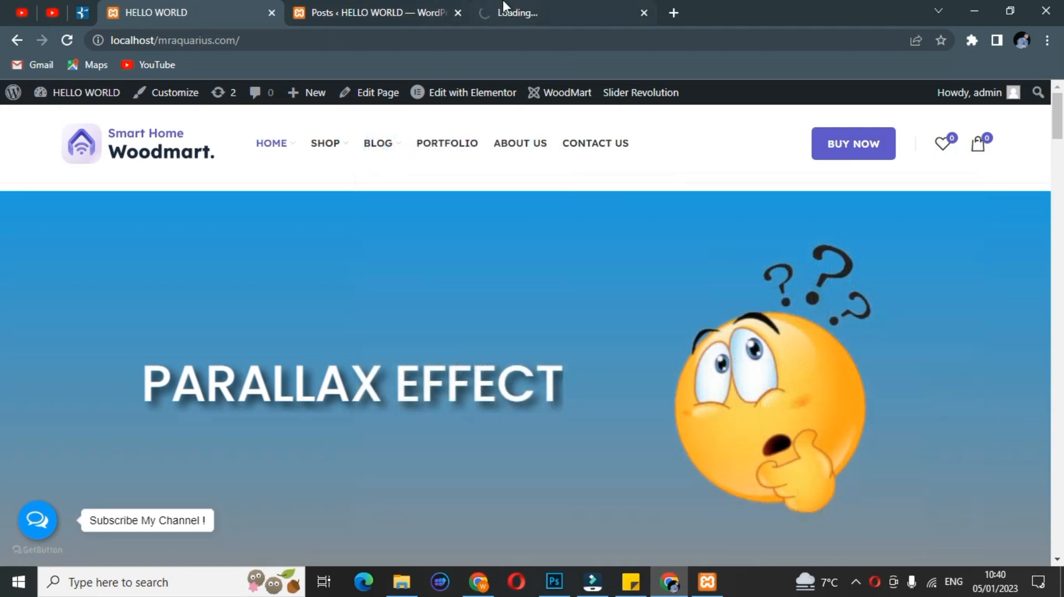
pyautogui.click(504, 6)
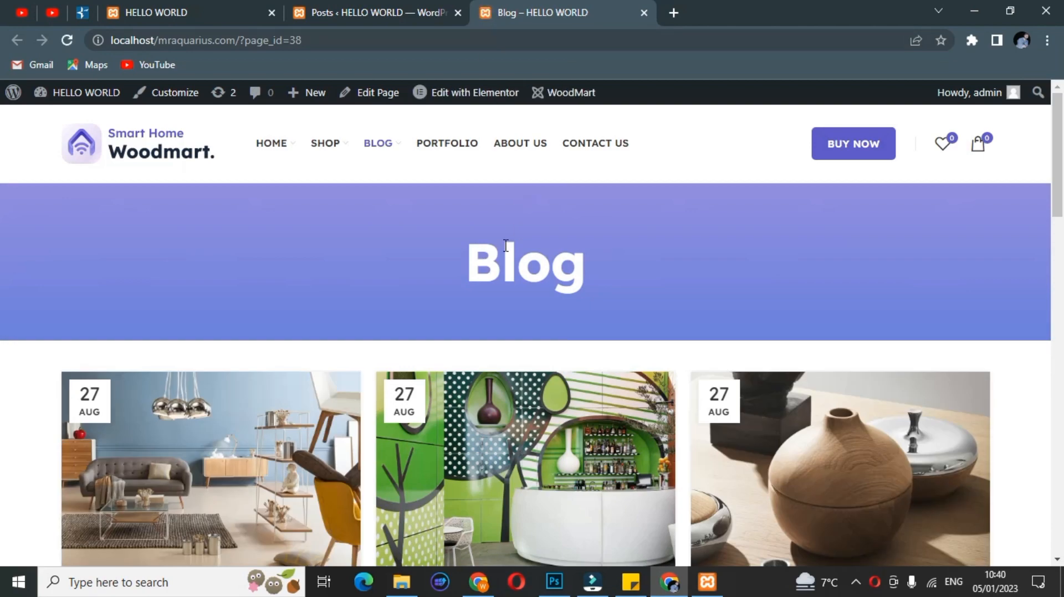
# Step: Browse the posts on the Blog page and open "Exploring Atlanta's modern homes"
pyautogui.scroll(-7, 503, 258)
pyautogui.scroll(-18, 503, 258)
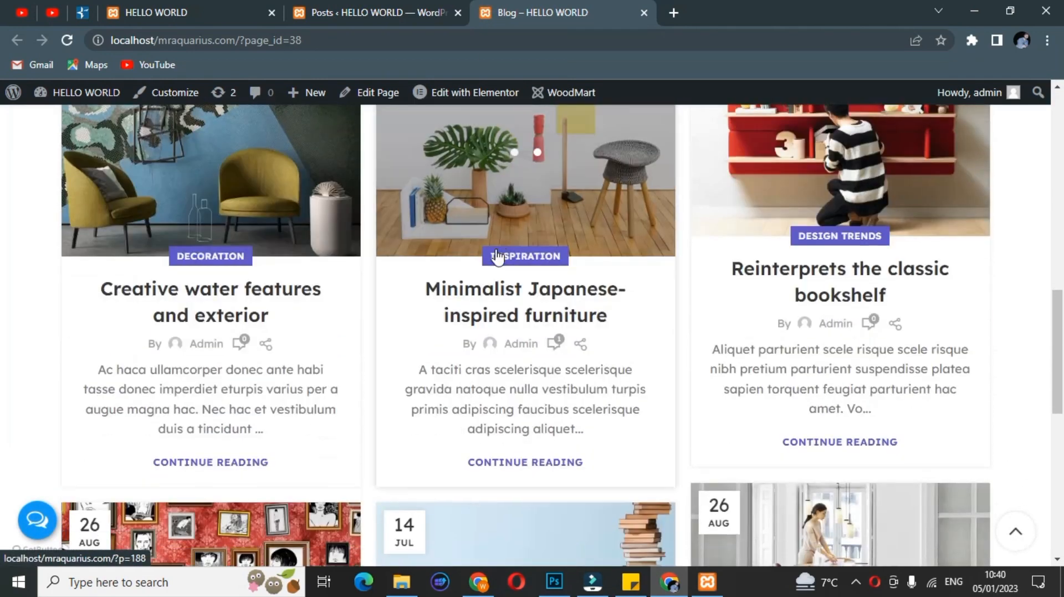
pyautogui.scroll(10, 496, 255)
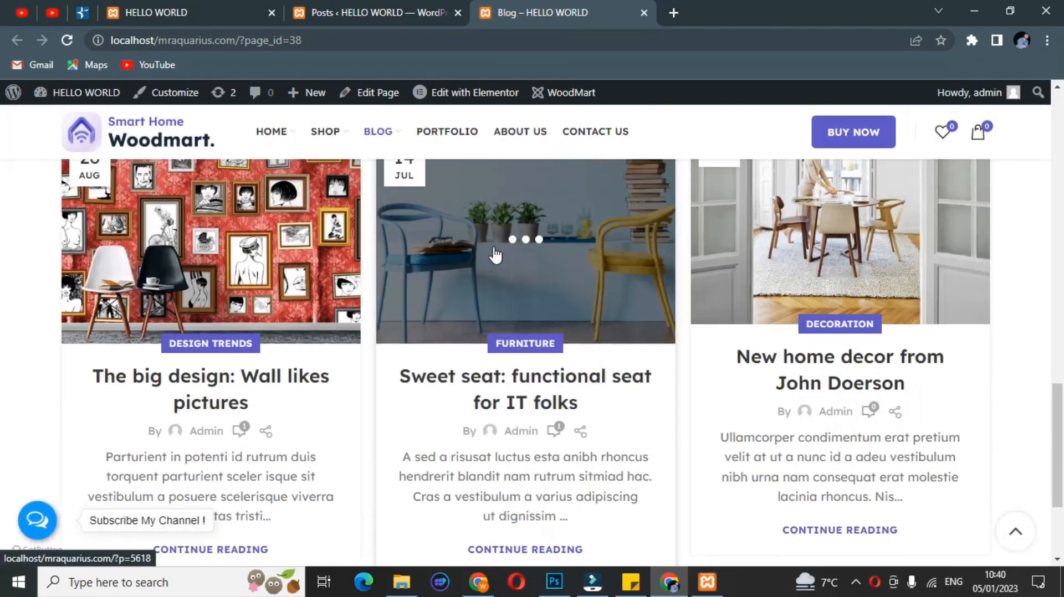
pyautogui.scroll(15, 494, 253)
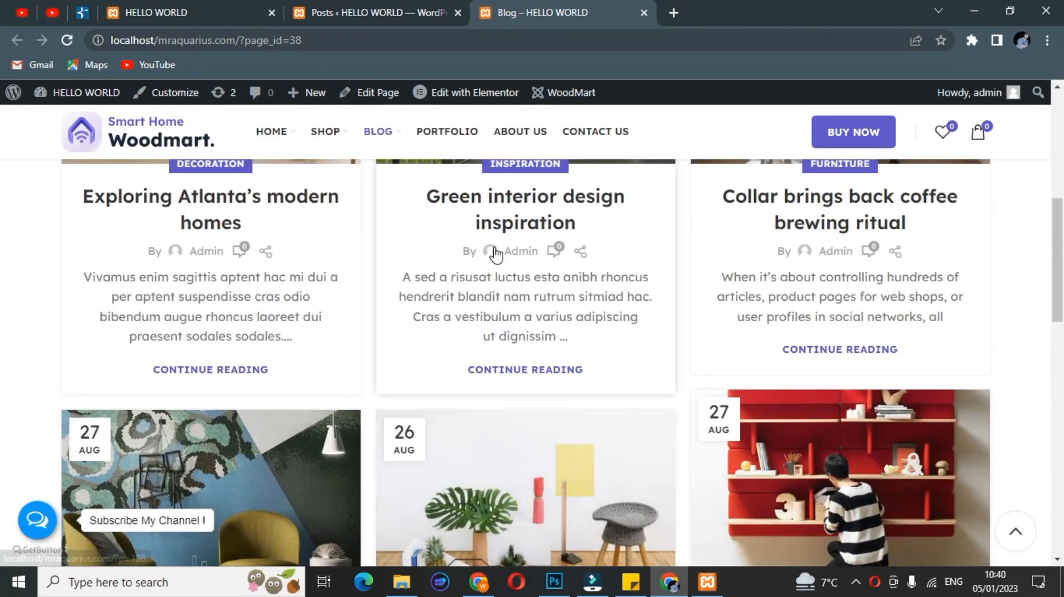
pyautogui.scroll(-5, 446, 292)
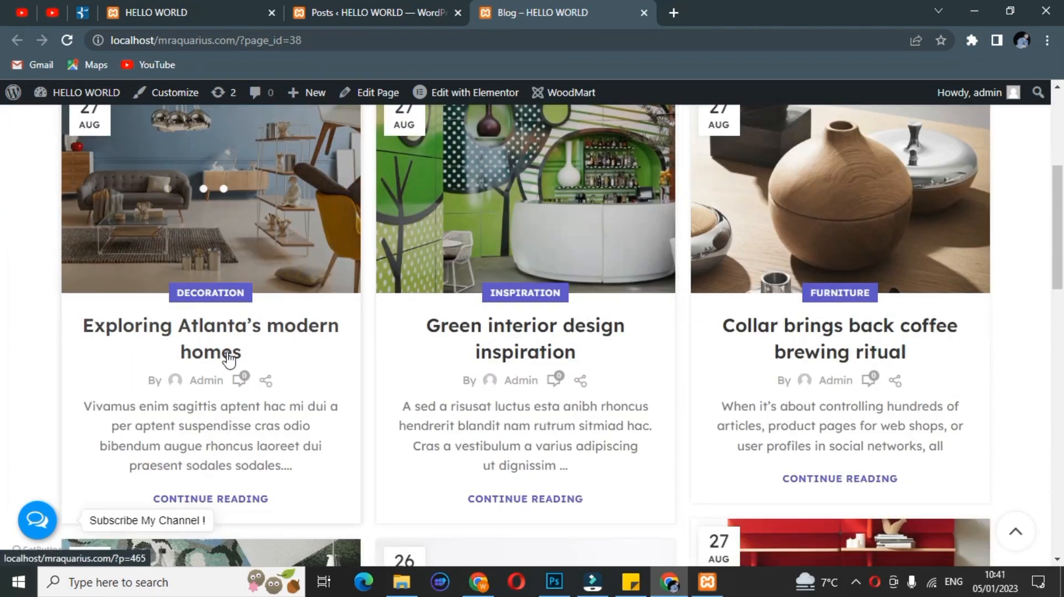
pyautogui.click(215, 330)
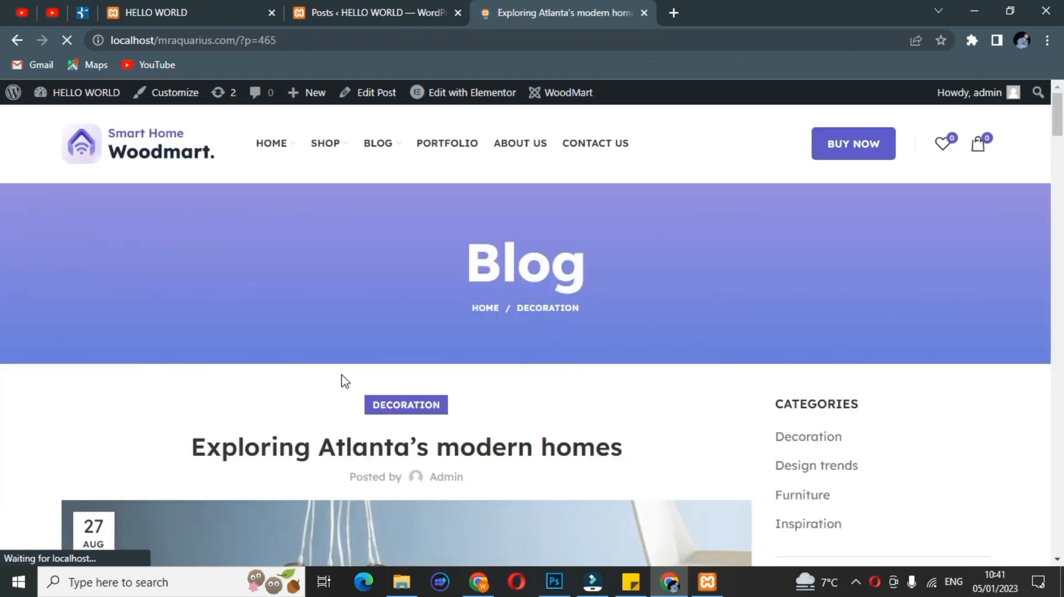
# Step: Examine the post from its opening image down through the related posts to the comment form at its end
pyautogui.scroll(-15, 344, 382)
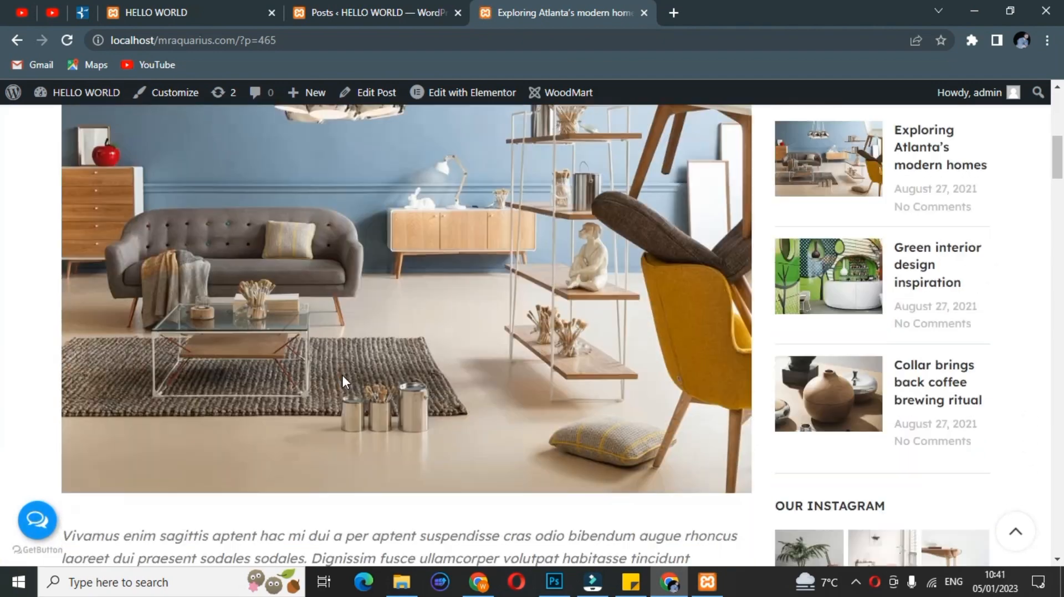
pyautogui.scroll(-15, 343, 374)
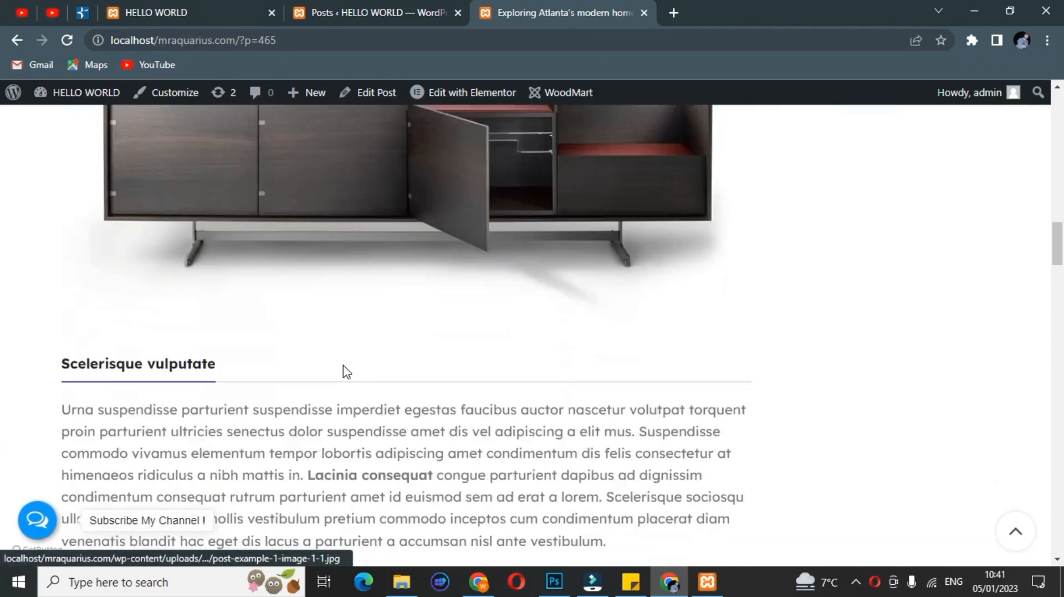
pyautogui.scroll(-5, 345, 374)
pyautogui.scroll(-2, 343, 377)
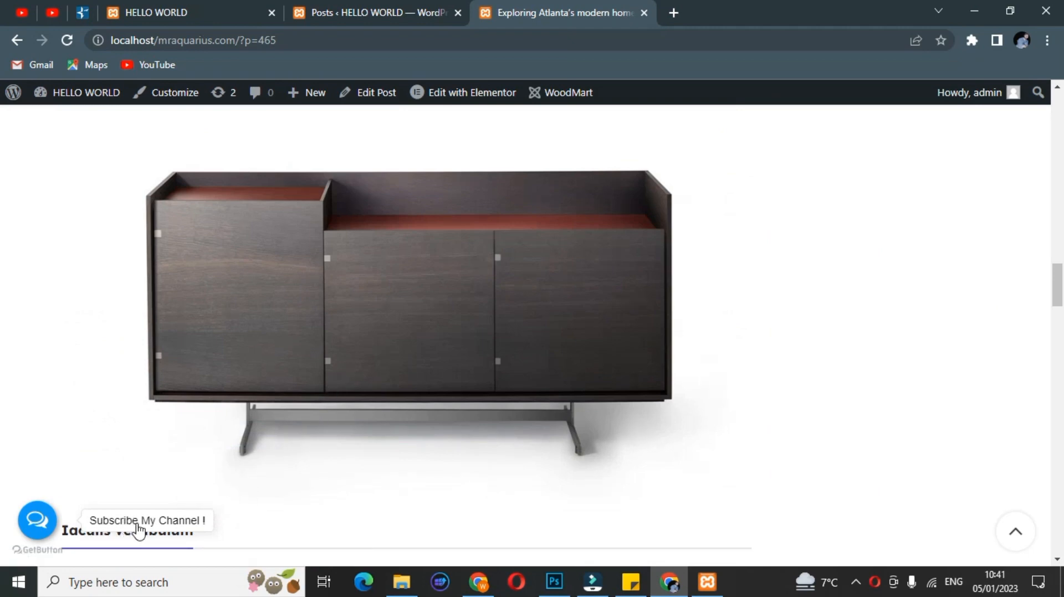
pyautogui.scroll(-13, 381, 382)
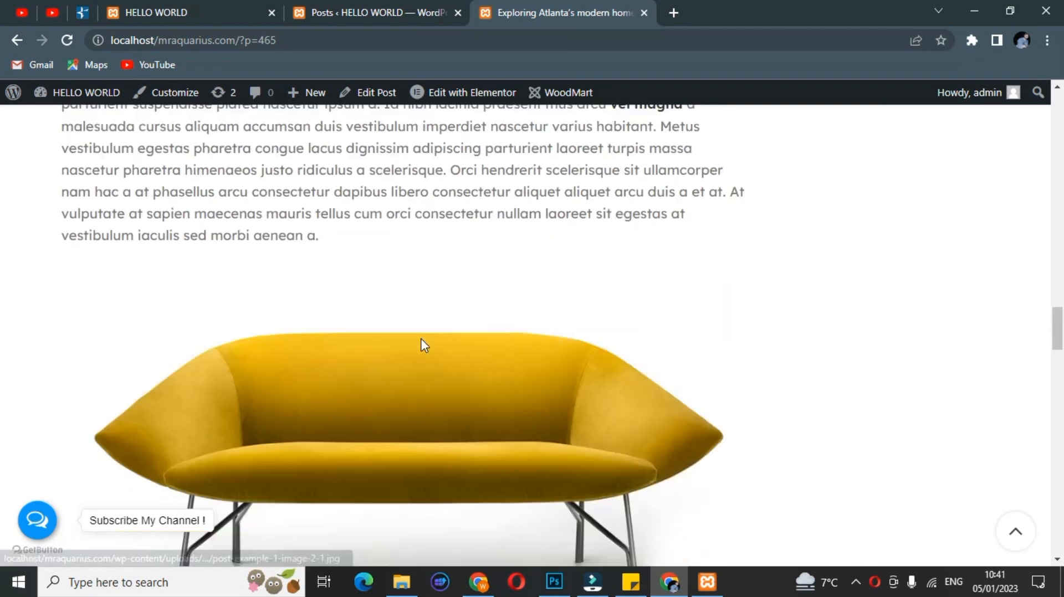
pyautogui.scroll(-15, 422, 346)
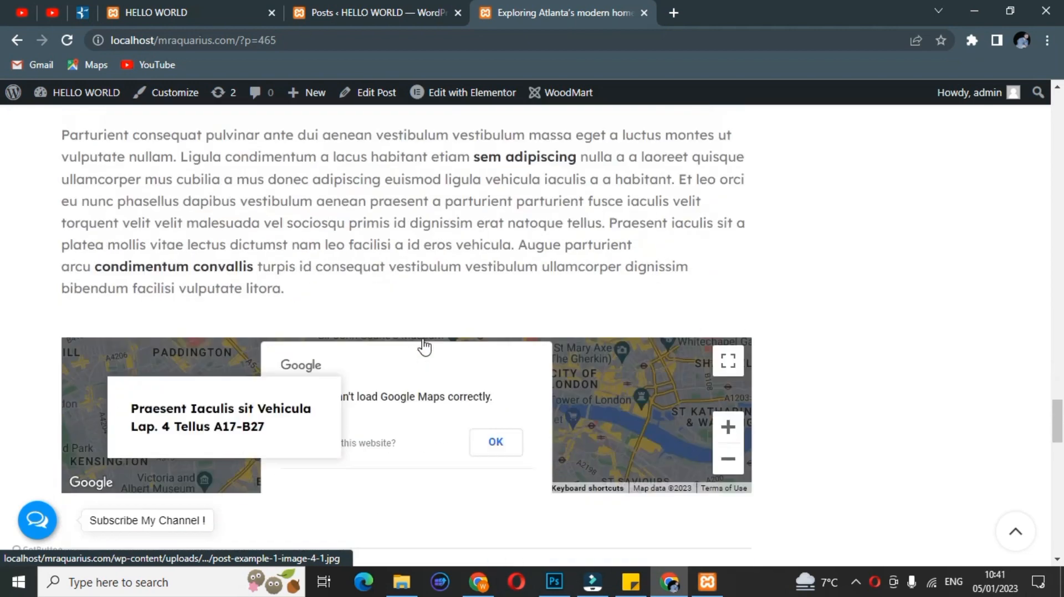
pyautogui.scroll(-10, 423, 347)
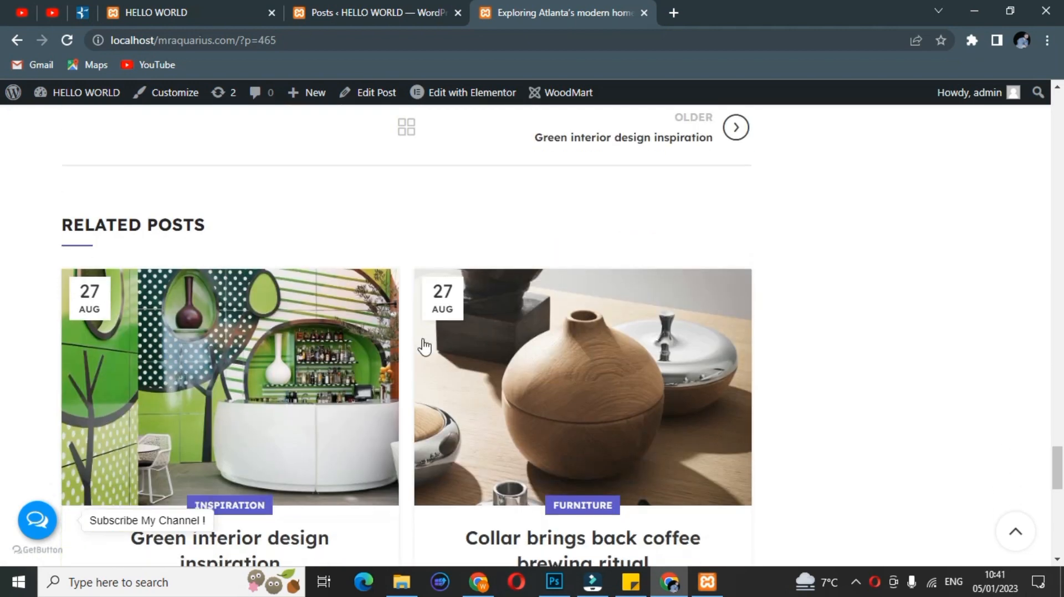
pyautogui.scroll(-9, 424, 346)
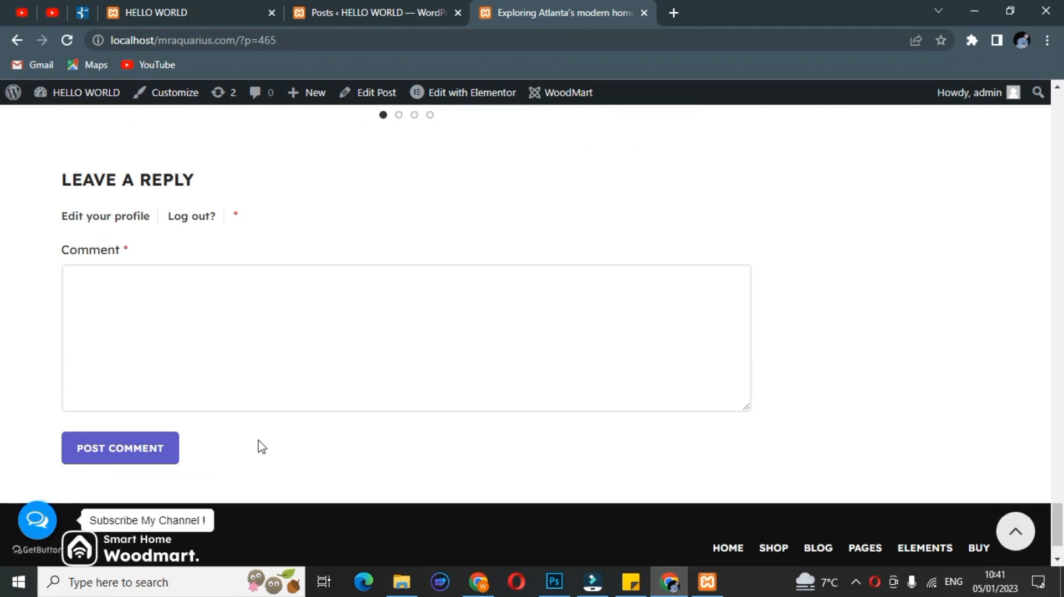
# Step: Try to post an empty comment, and copy the form's heading text "LEAVE A REPLY" into the comment box
pyautogui.click(164, 452)
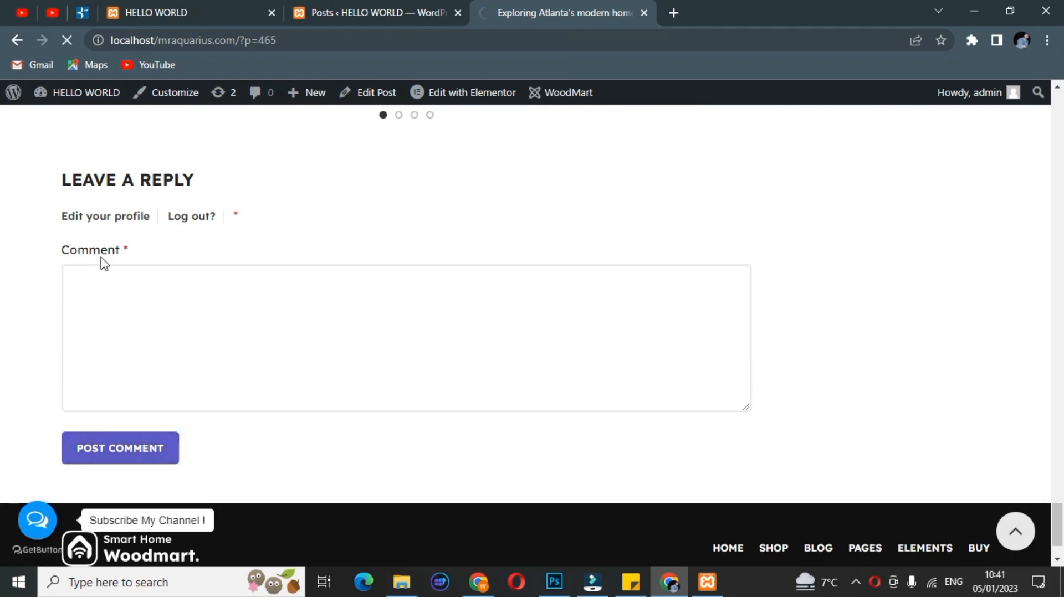
pyautogui.moveTo(195, 182); pyautogui.dragTo(61, 184)
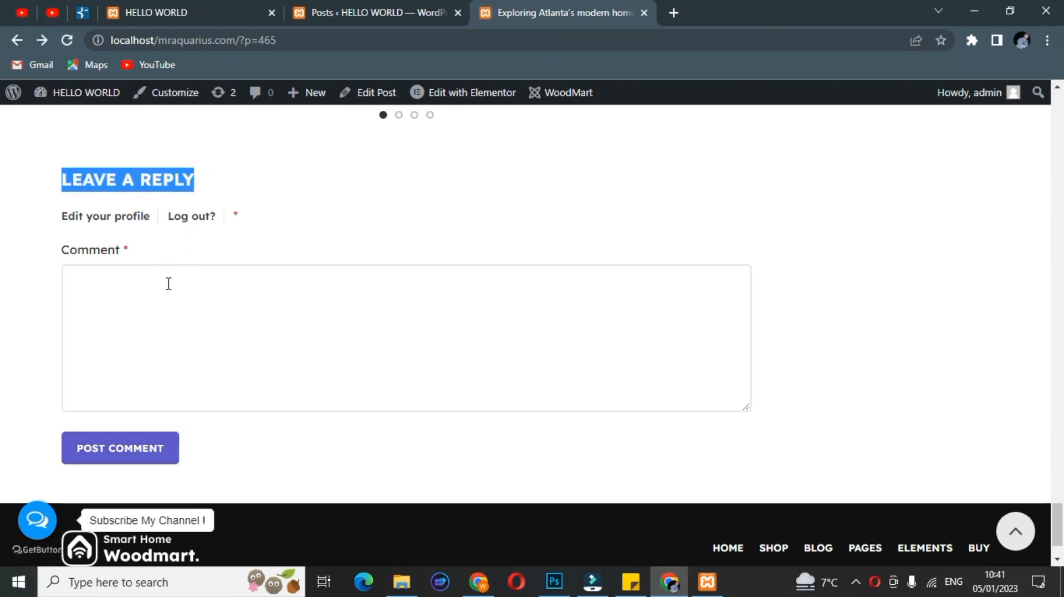
pyautogui.rightClick(185, 185)
pyautogui.click(190, 190)
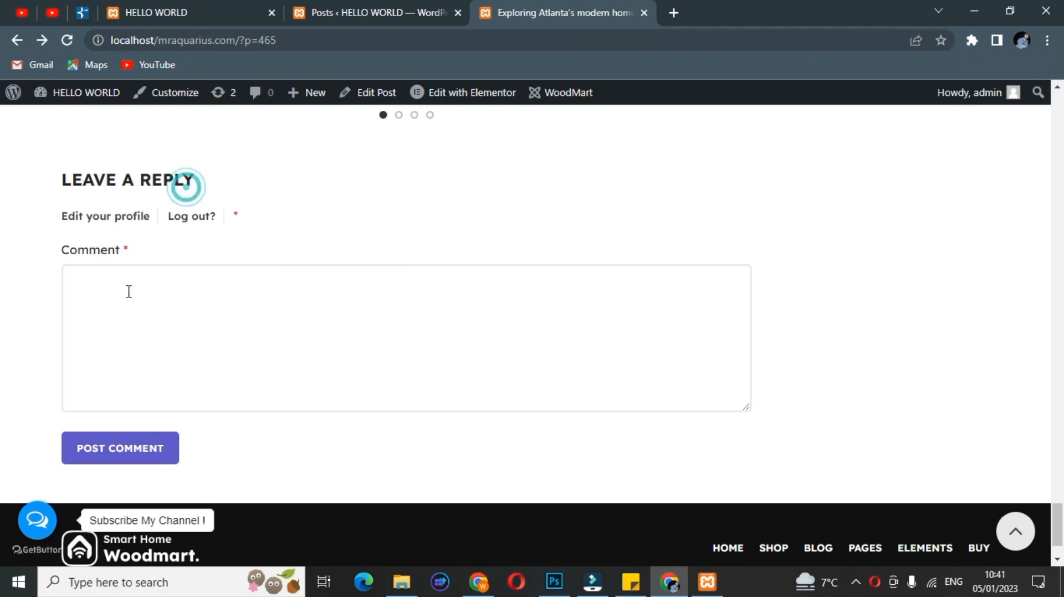
pyautogui.rightClick(138, 292)
pyautogui.click(167, 414)
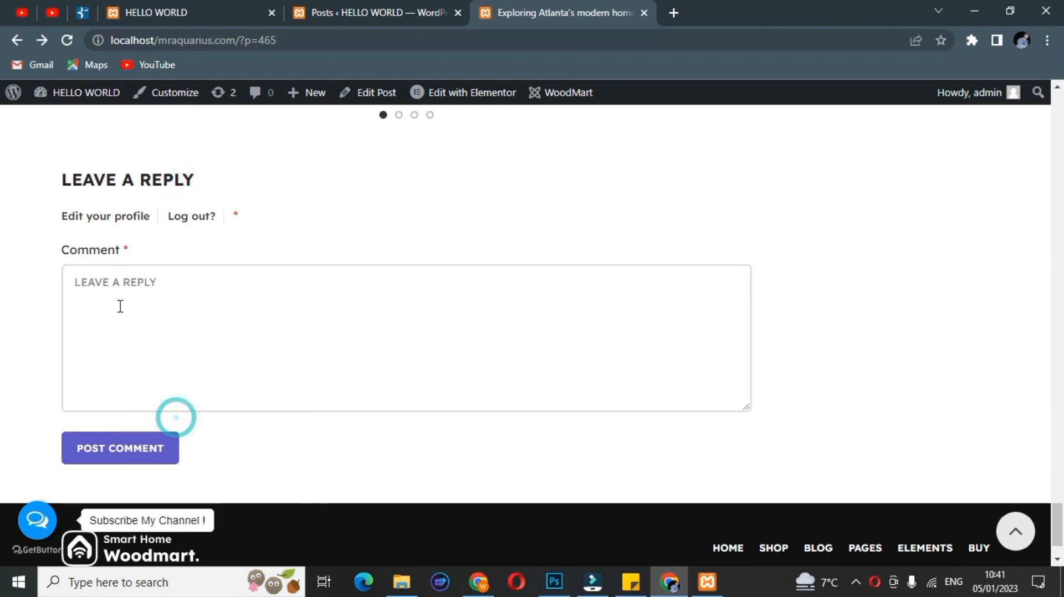
# Step: Go back to the admin area and open the list of installed plugins
pyautogui.click(364, 11)
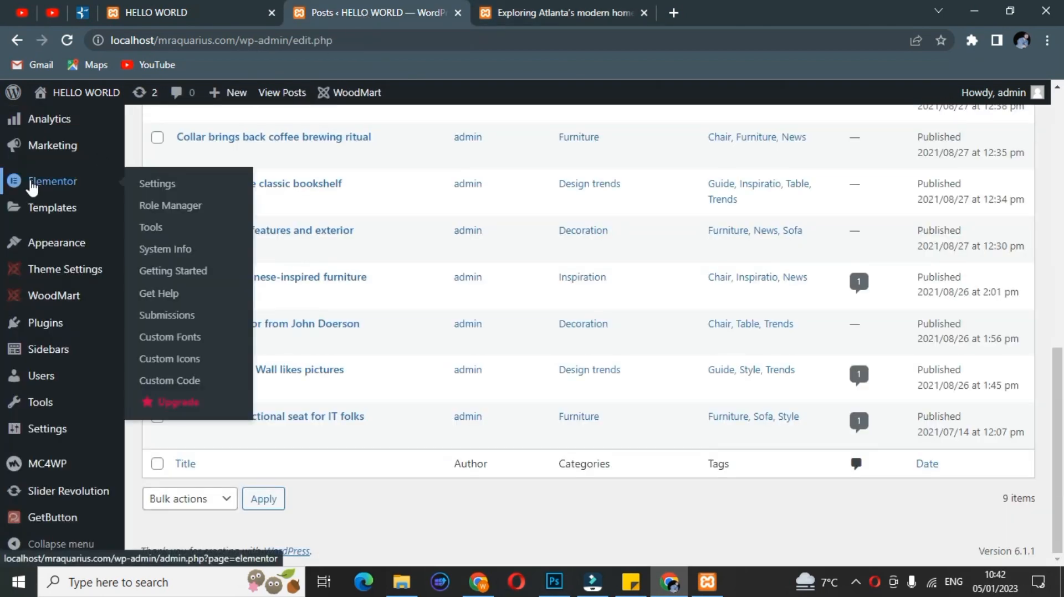
pyautogui.moveTo(58, 330)
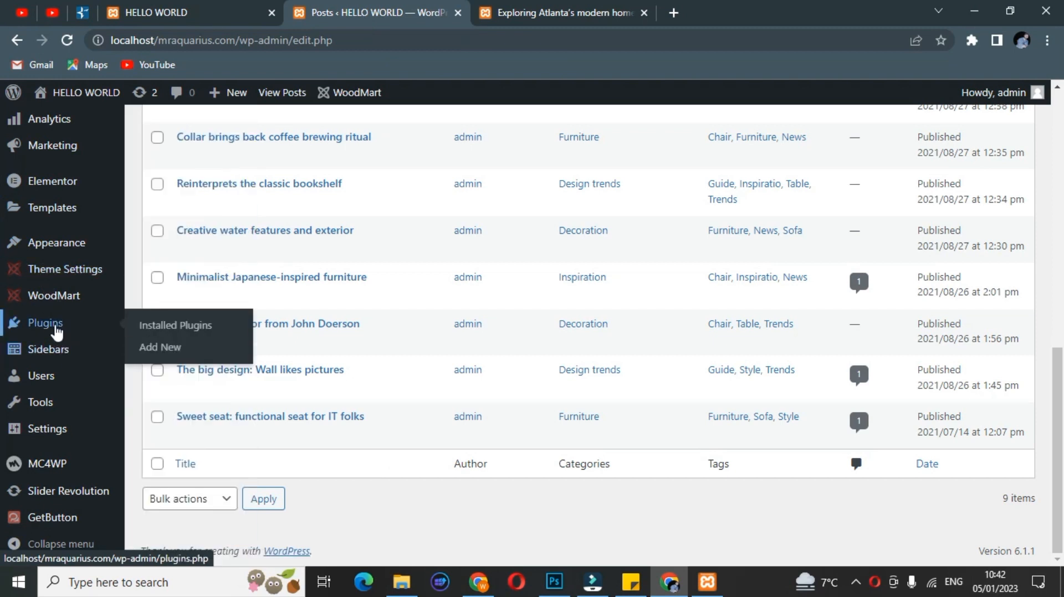
pyautogui.click(165, 331)
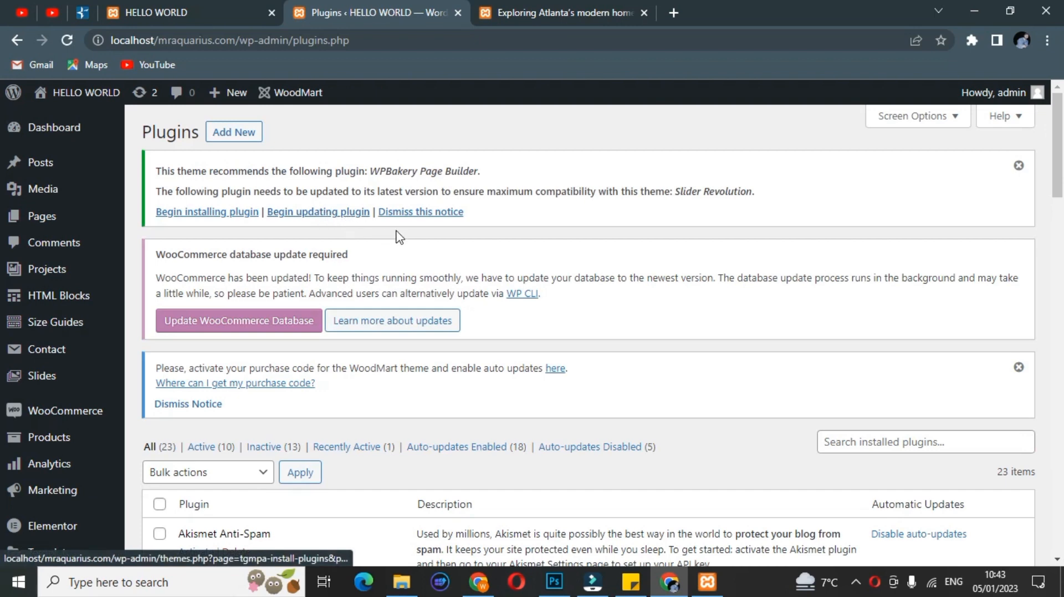
# Step: Examine the whole list of installed plugins, checking which are active, and return to its beginning
pyautogui.scroll(-2, 402, 242)
pyautogui.scroll(-2, 402, 242)
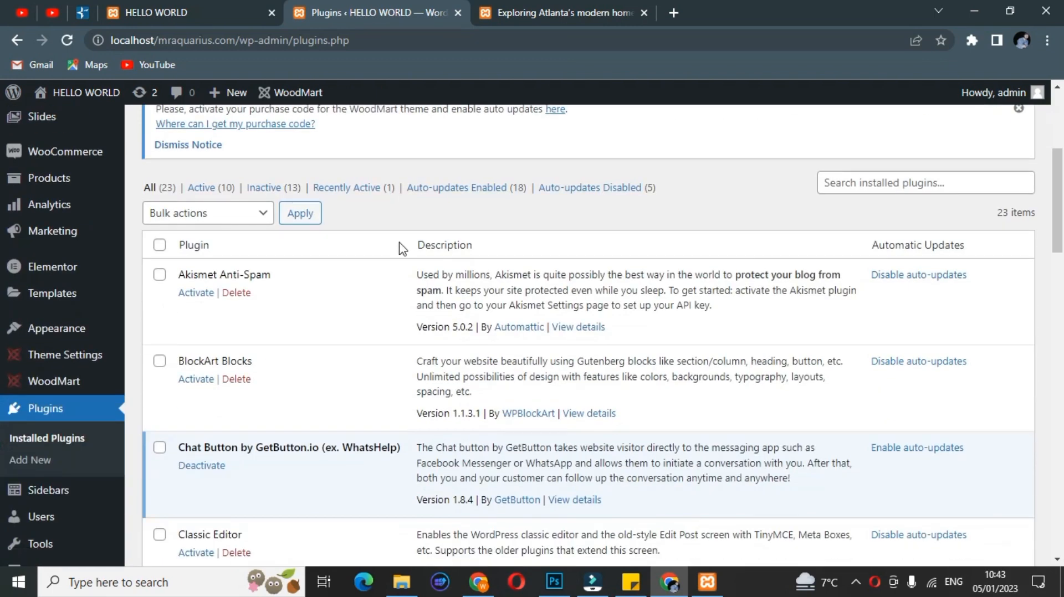
pyautogui.scroll(-5, 403, 251)
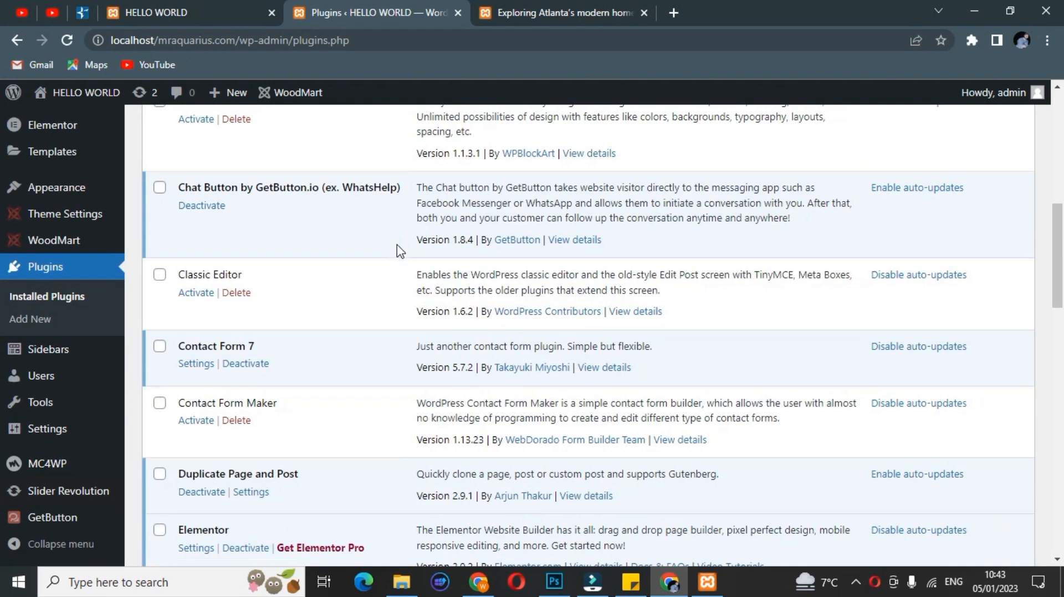
pyautogui.scroll(-10, 400, 251)
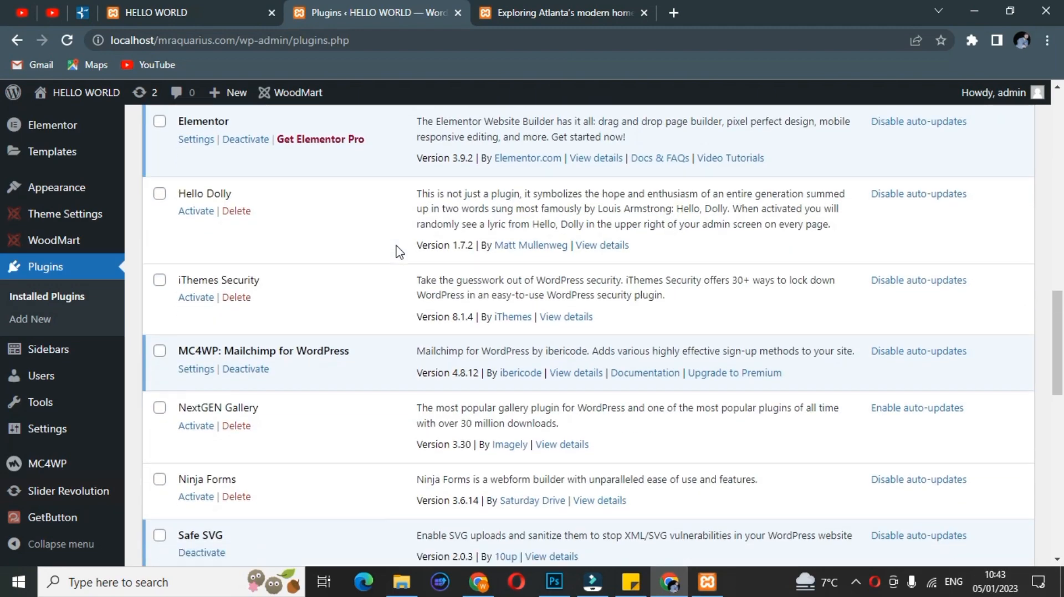
pyautogui.scroll(-5, 272, 235)
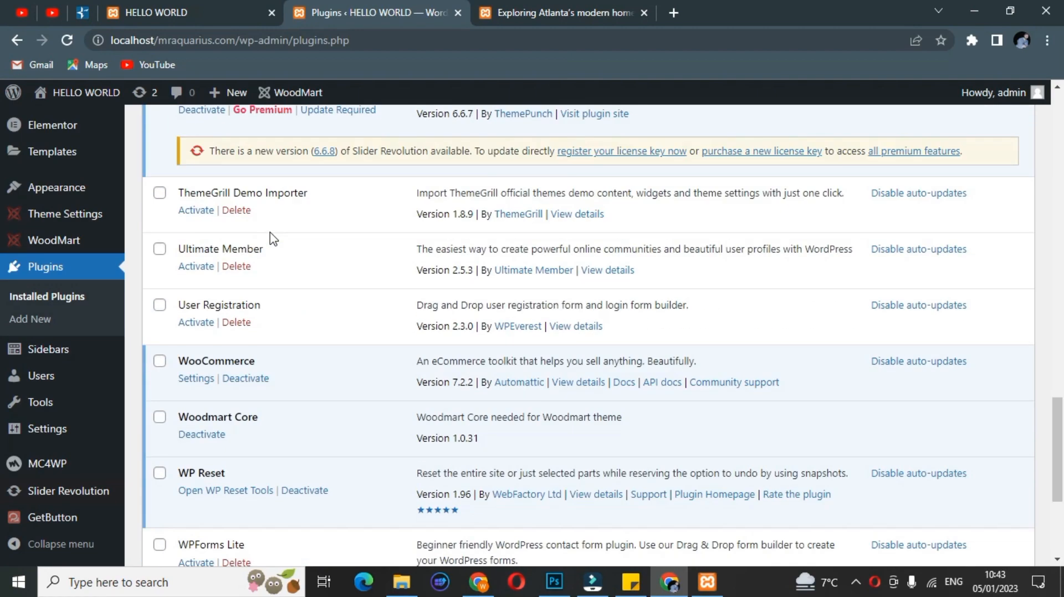
pyautogui.scroll(-3, 272, 241)
pyautogui.scroll(14, 270, 245)
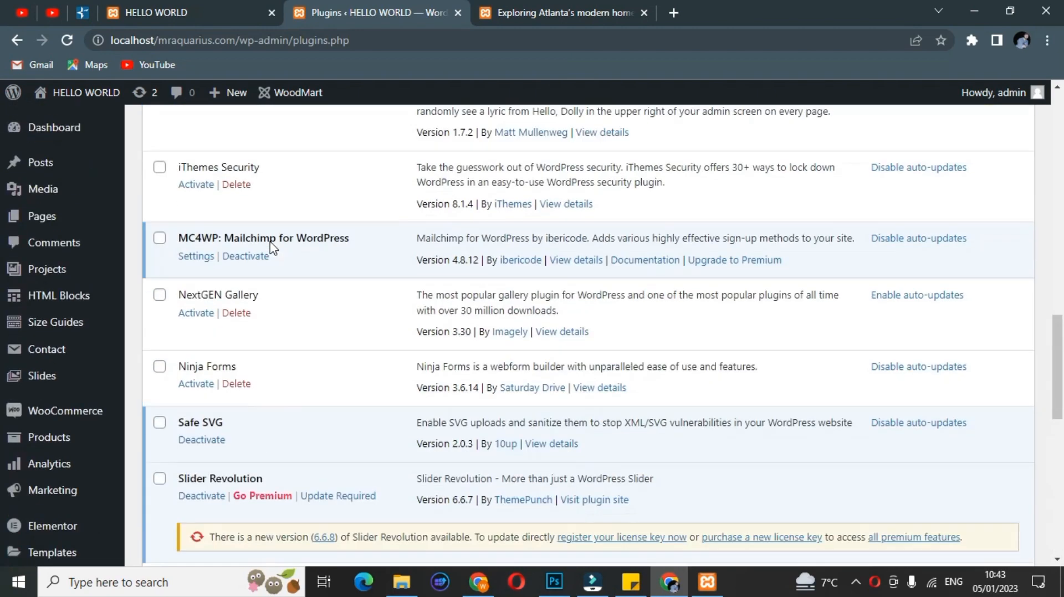
pyautogui.scroll(12, 273, 244)
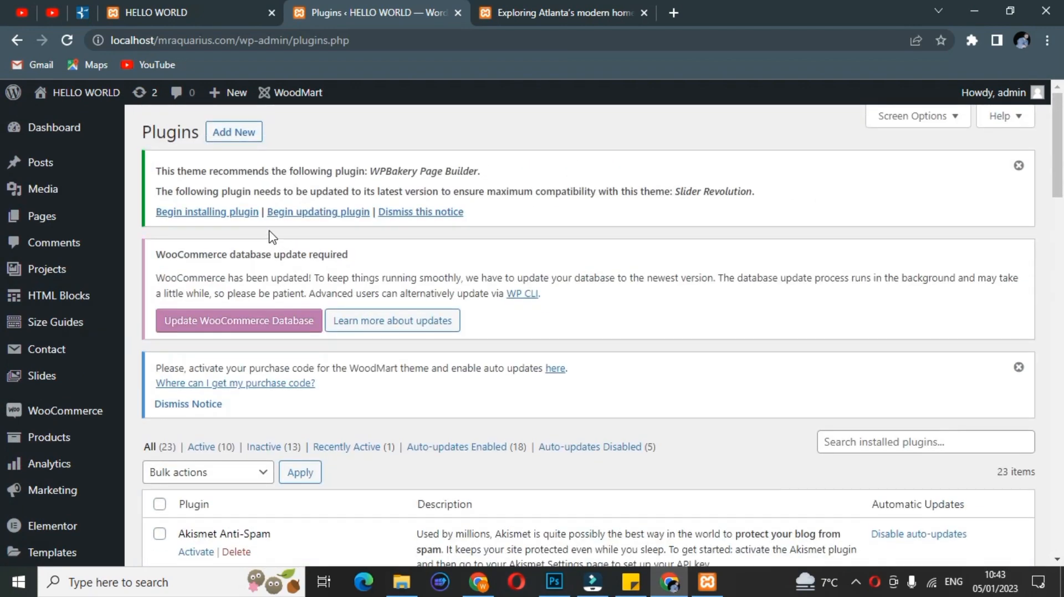
# Step: Start adding a new plugin and search the plugin directory for "custom comment form title"
pyautogui.click(251, 141)
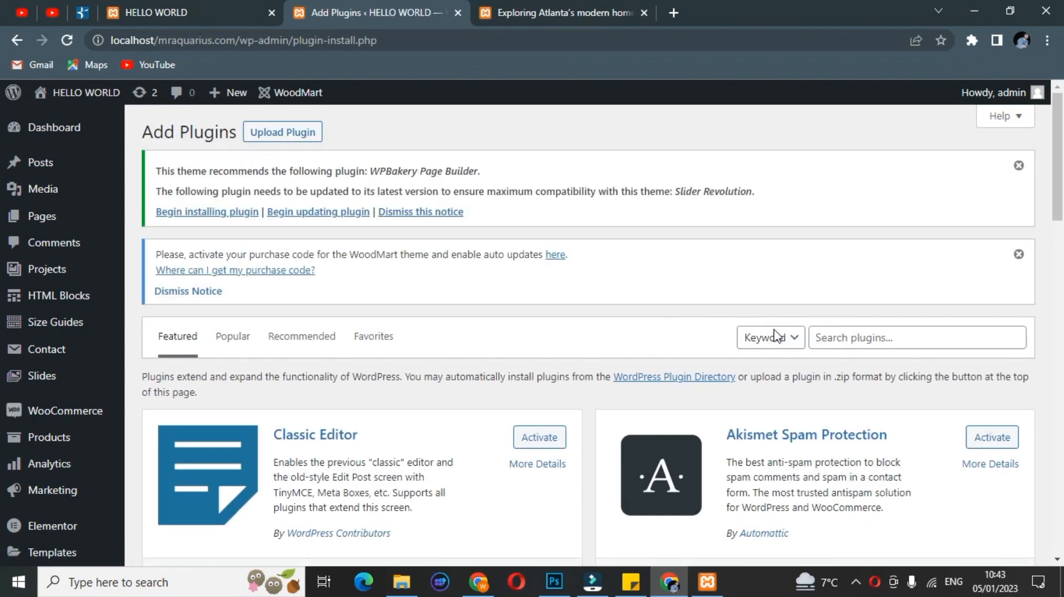
pyautogui.click(842, 338)
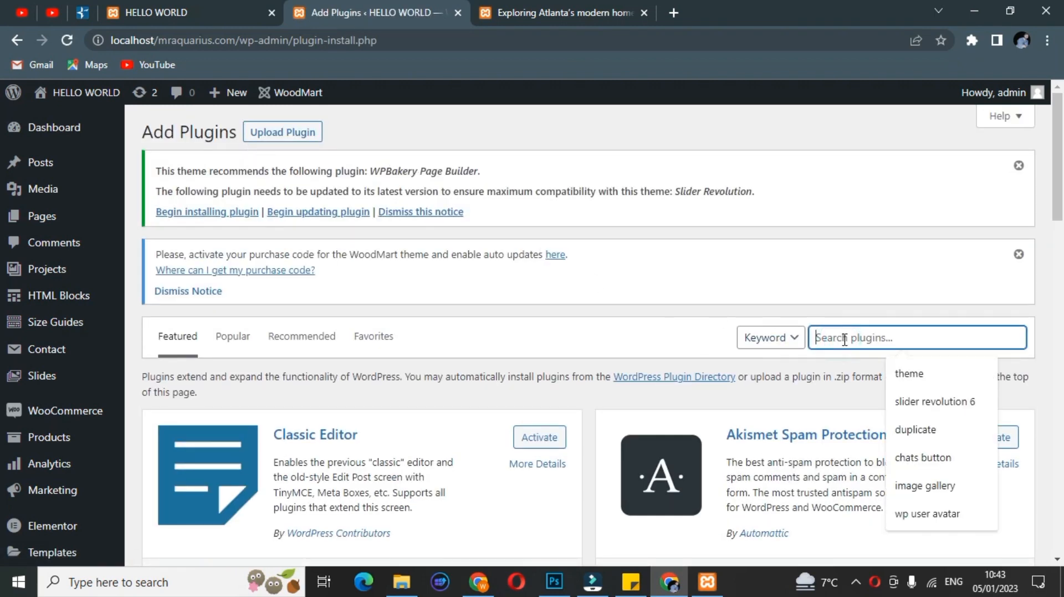
pyautogui.write('custom comment form title')
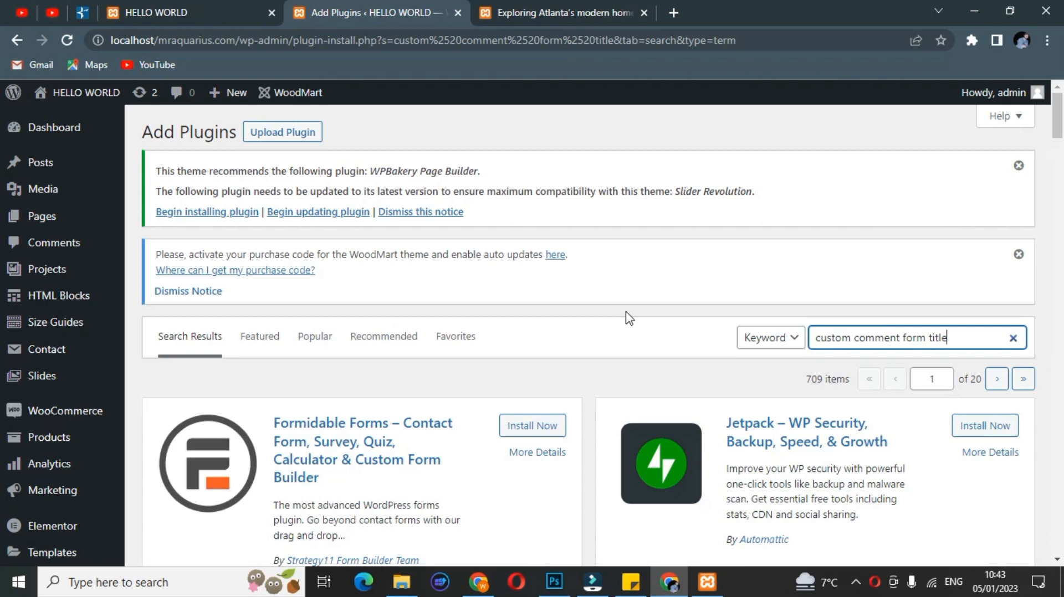
# Step: Look through the search results for the Custom Comment Form Title plugin and check its name and author
pyautogui.scroll(-5, 626, 316)
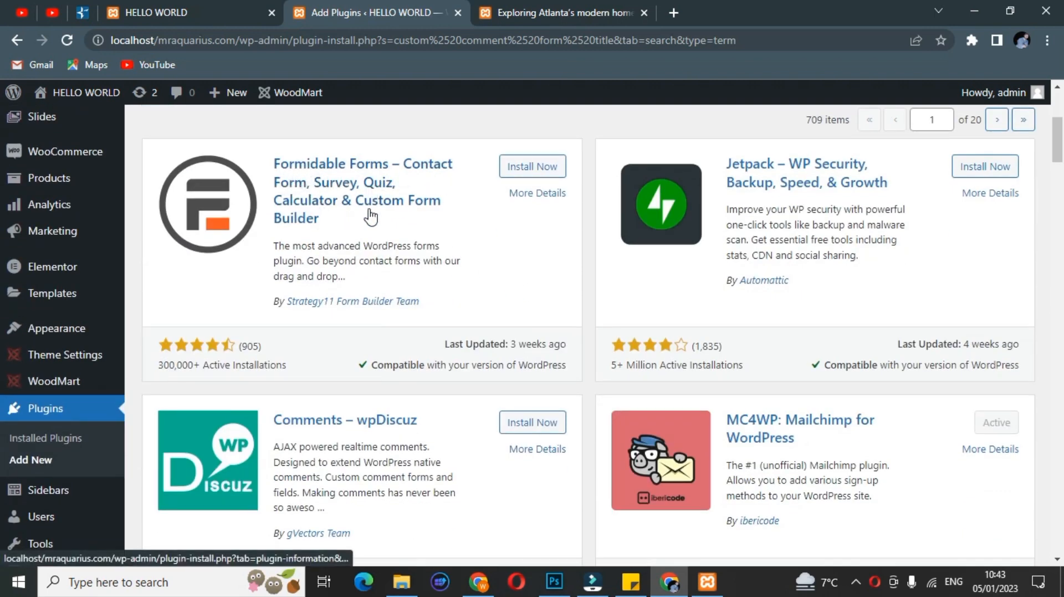
pyautogui.scroll(-7, 485, 227)
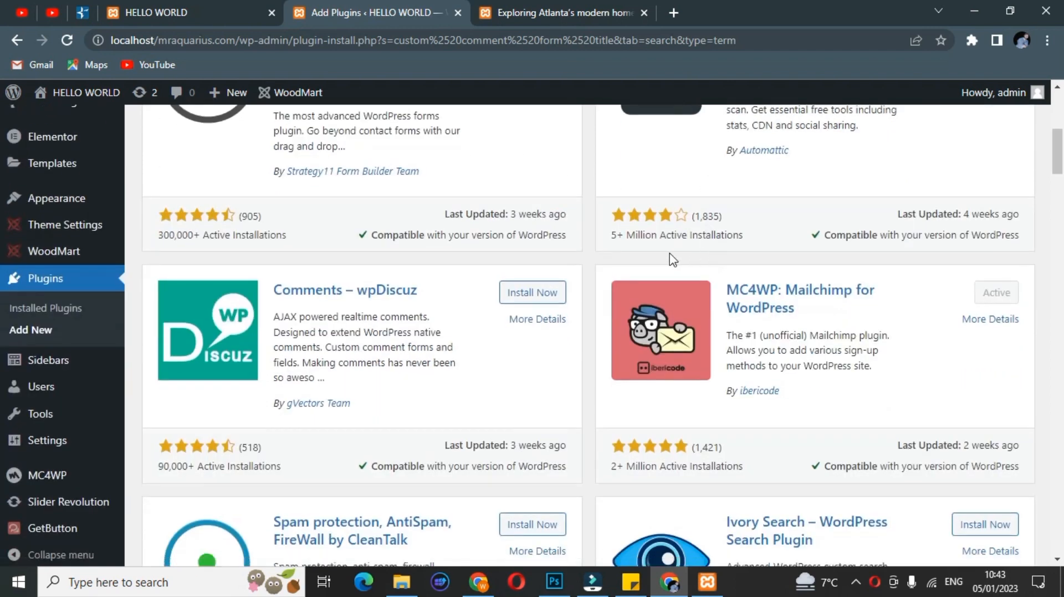
pyautogui.scroll(-2, 615, 285)
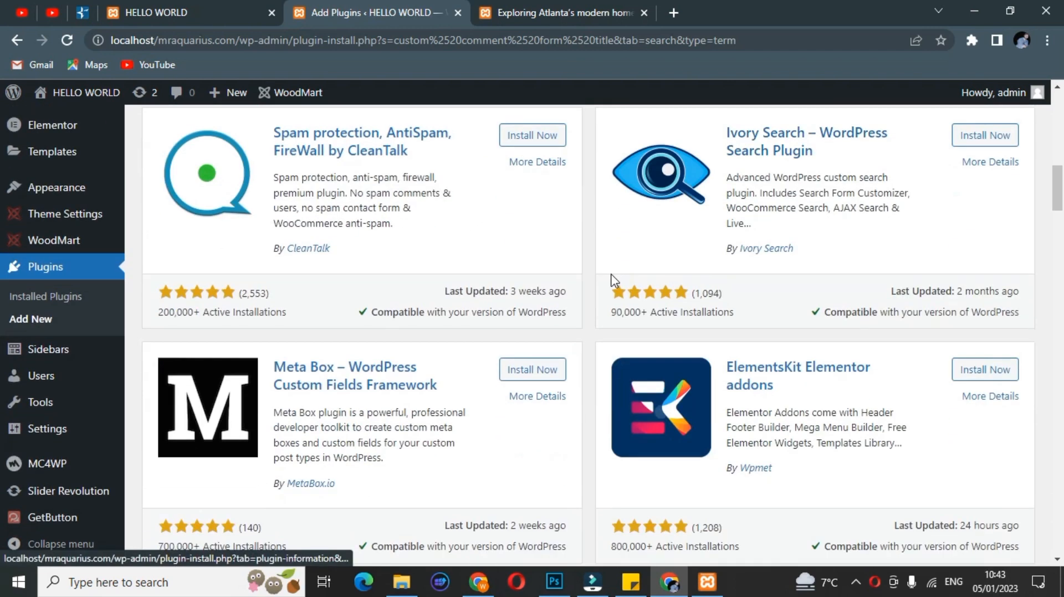
pyautogui.scroll(-2, 609, 293)
pyautogui.scroll(-5, 509, 275)
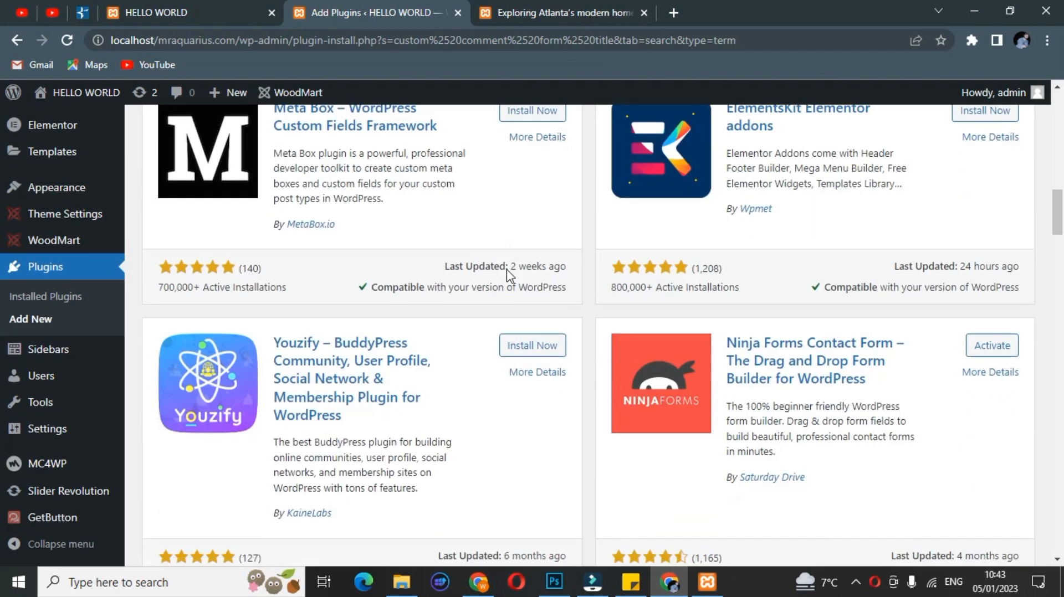
pyautogui.scroll(-2, 509, 275)
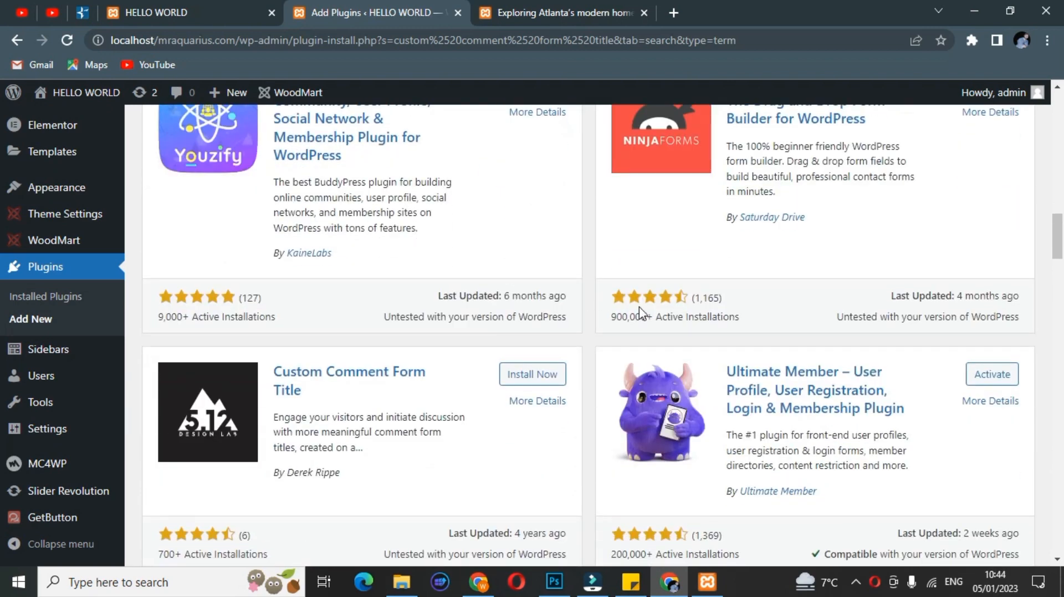
pyautogui.scroll(-2, 502, 296)
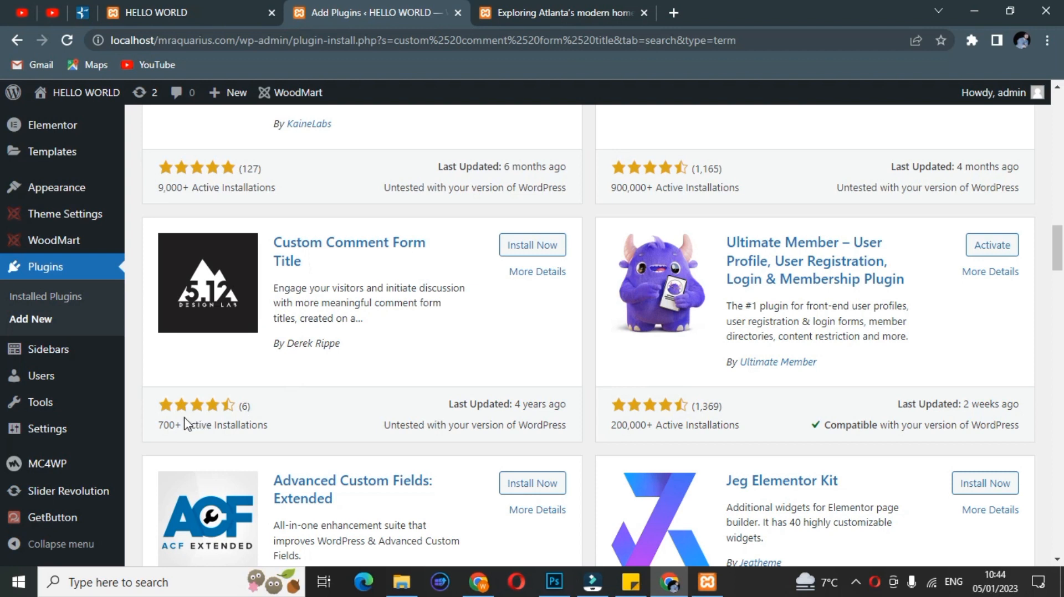
pyautogui.tripleClick(305, 261)
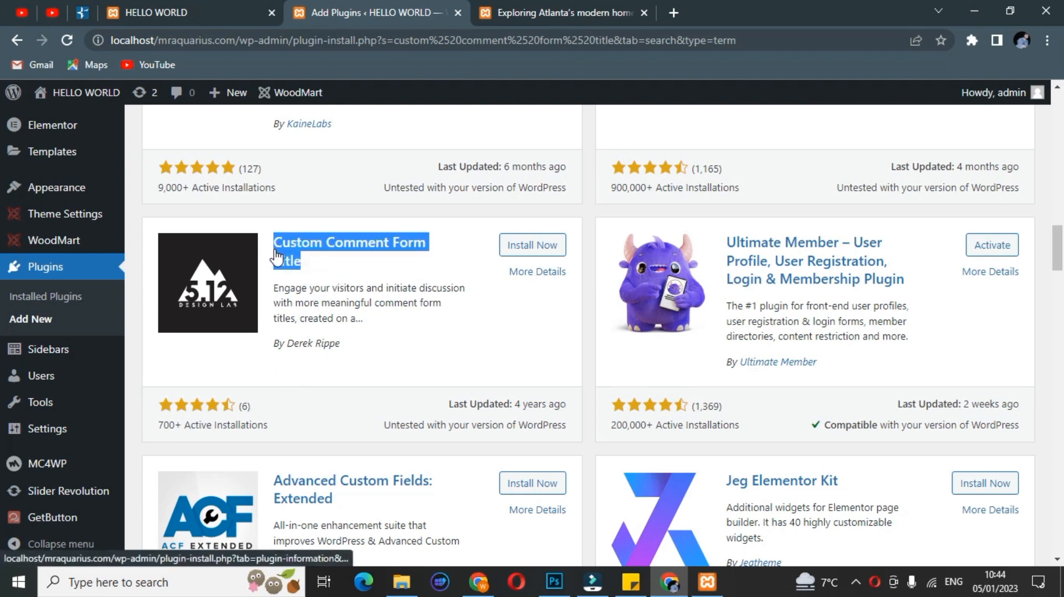
pyautogui.click(352, 275)
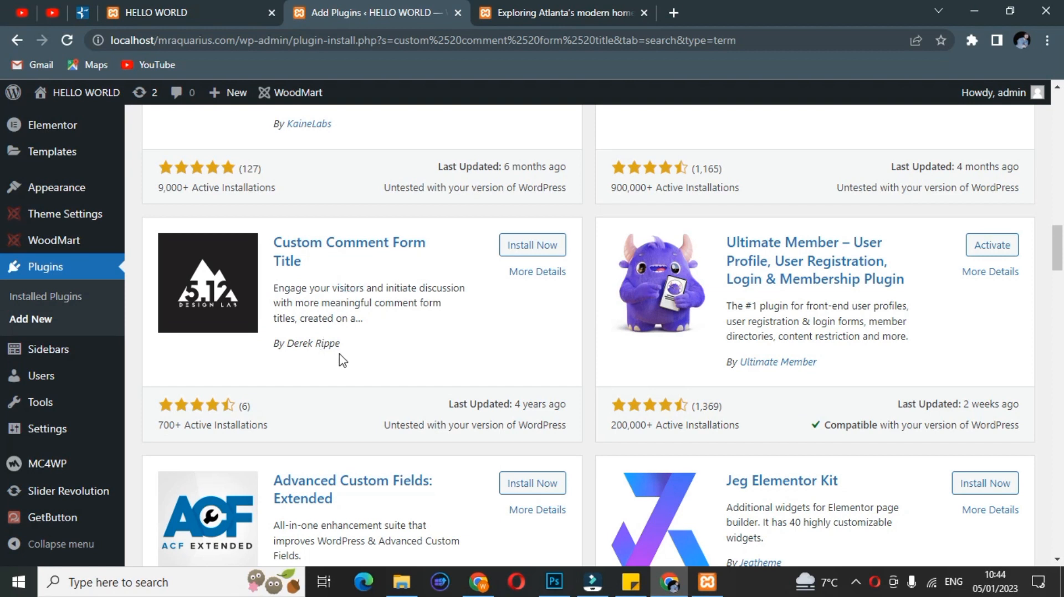
pyautogui.moveTo(339, 344); pyautogui.dragTo(276, 348)
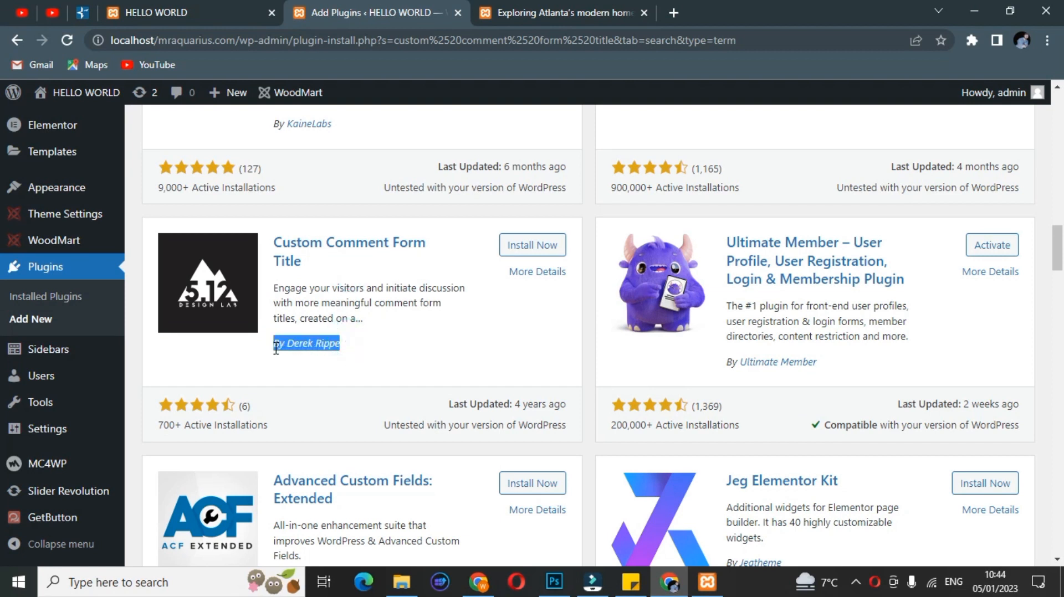
pyautogui.click(364, 363)
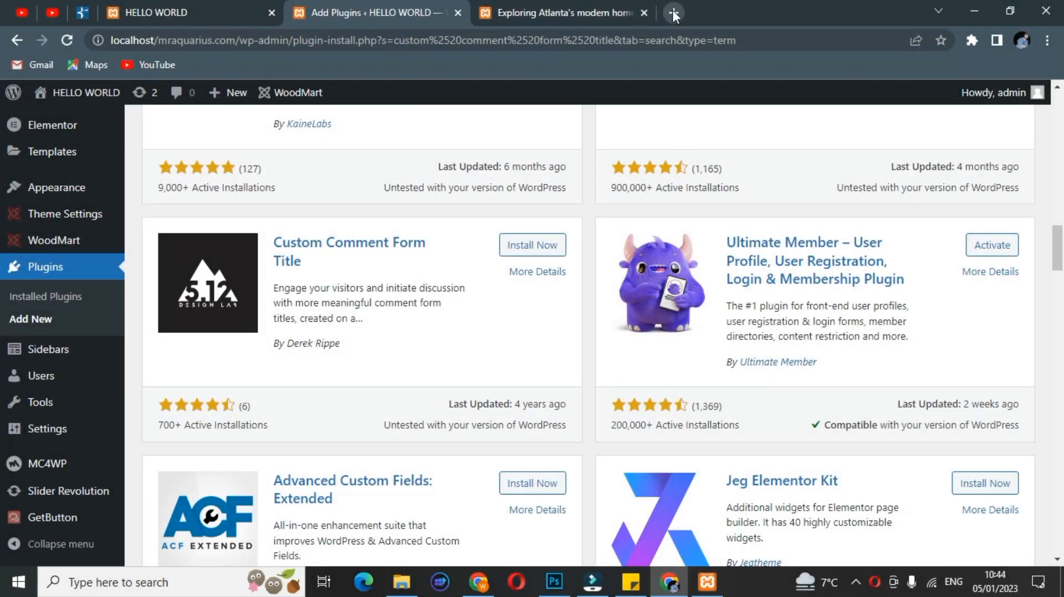
# Step: Open wordpress.org in a new browser tab and go to its plugin directory
pyautogui.click(673, 12)
pyautogui.click(588, 40)
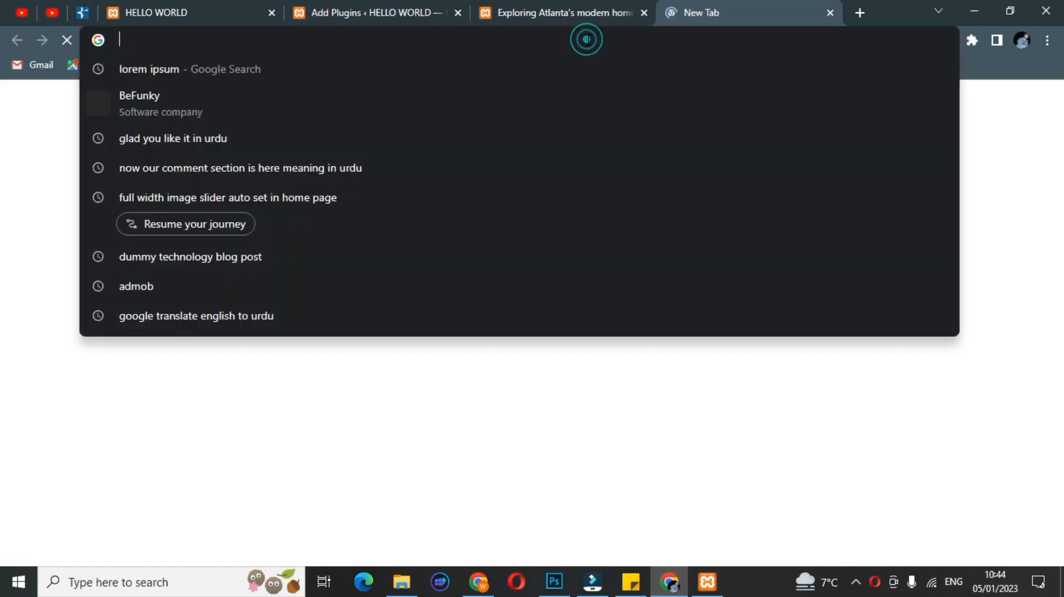
pyautogui.write('word')
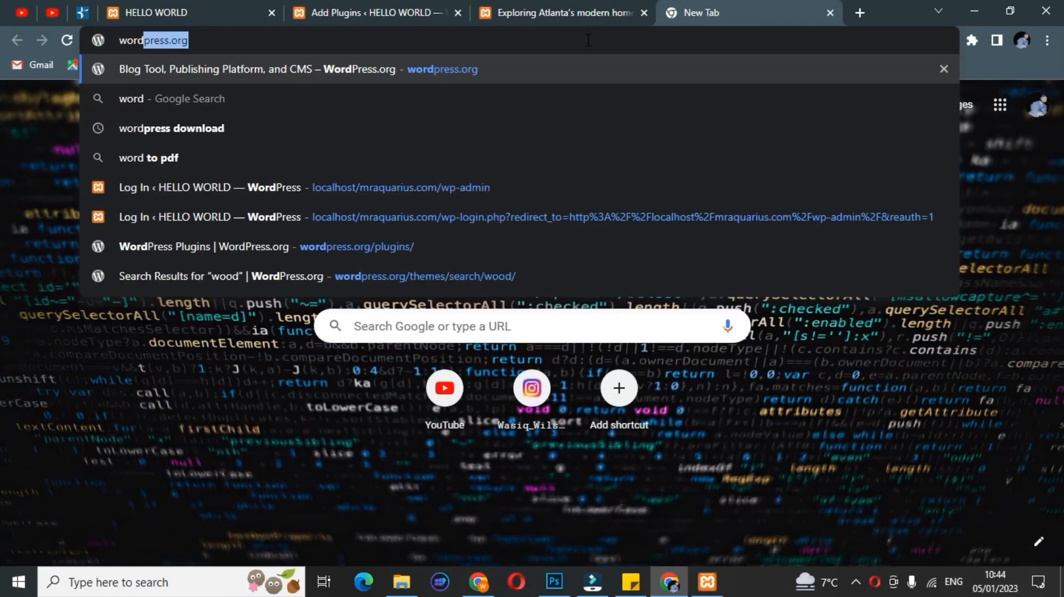
pyautogui.press('Return')
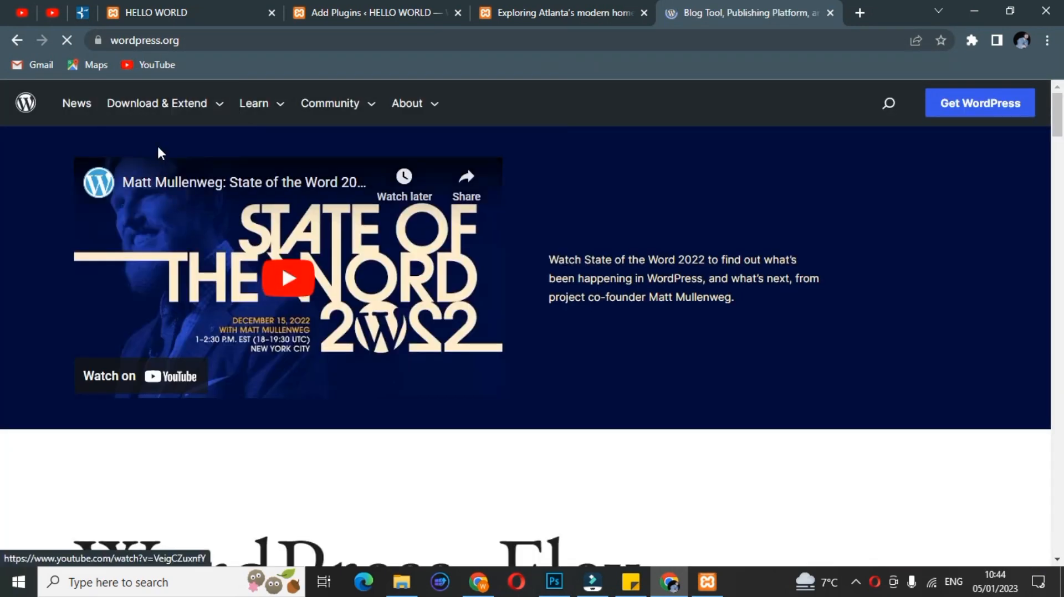
pyautogui.moveTo(161, 108)
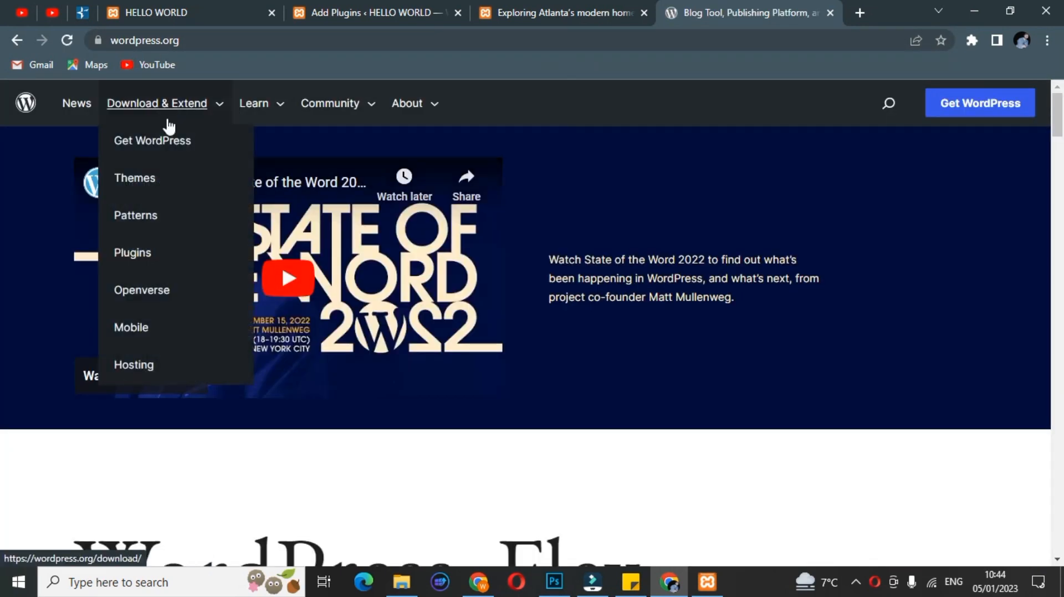
pyautogui.click(134, 253)
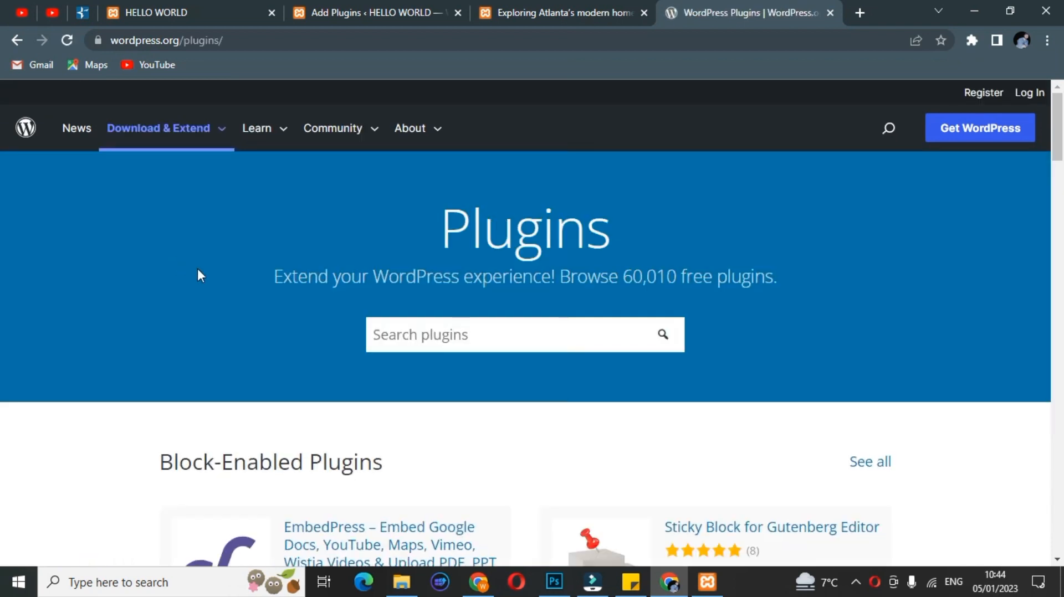
# Step: Search the wordpress.org plugin directory for "custom comment form title"
pyautogui.click(493, 335)
pyautogui.write('c')
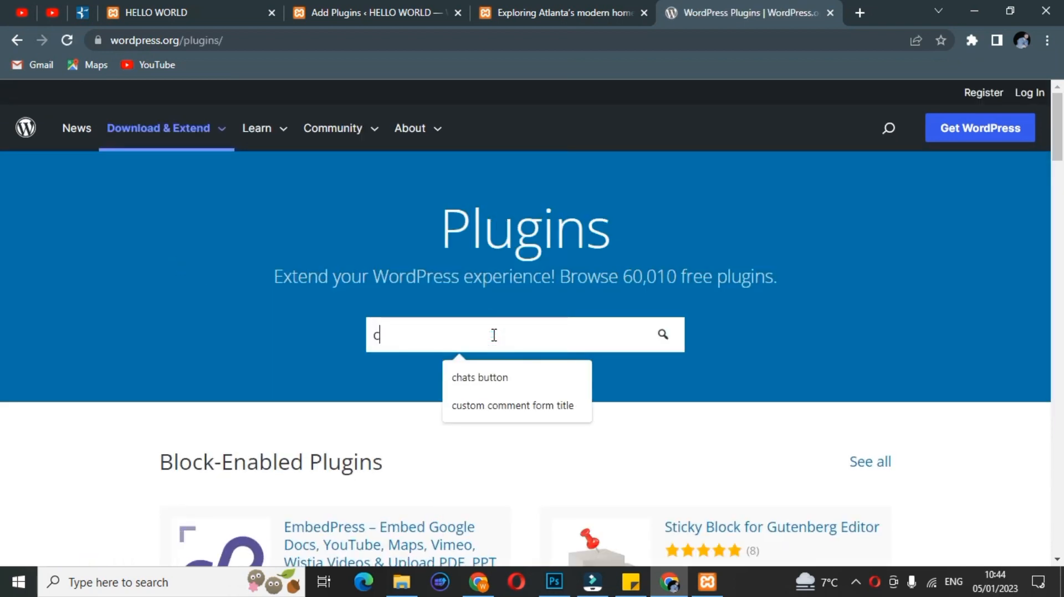
pyautogui.write('ustom')
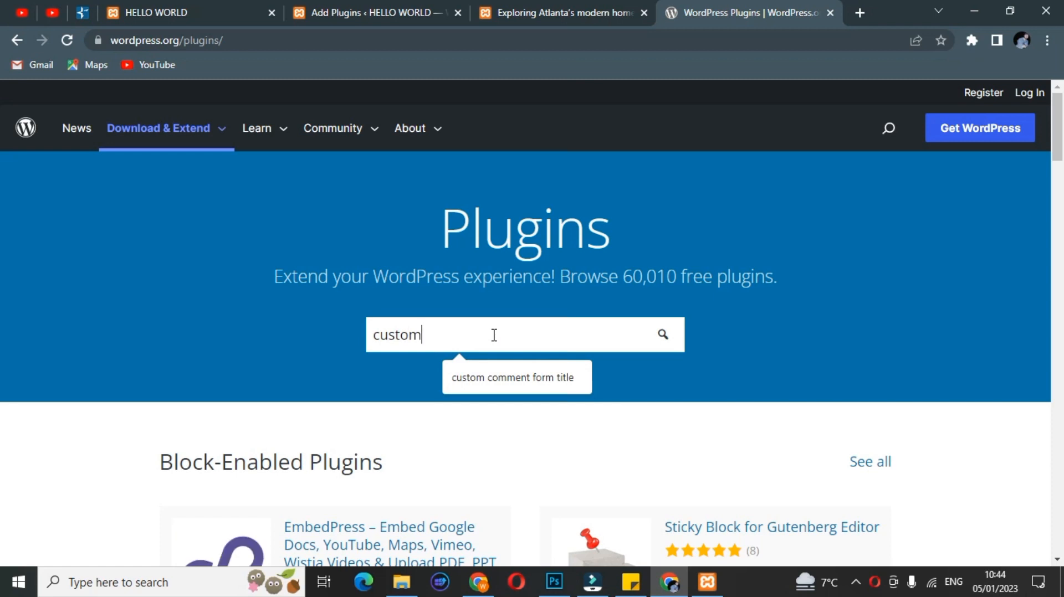
pyautogui.press('Down')
pyautogui.press('Return')
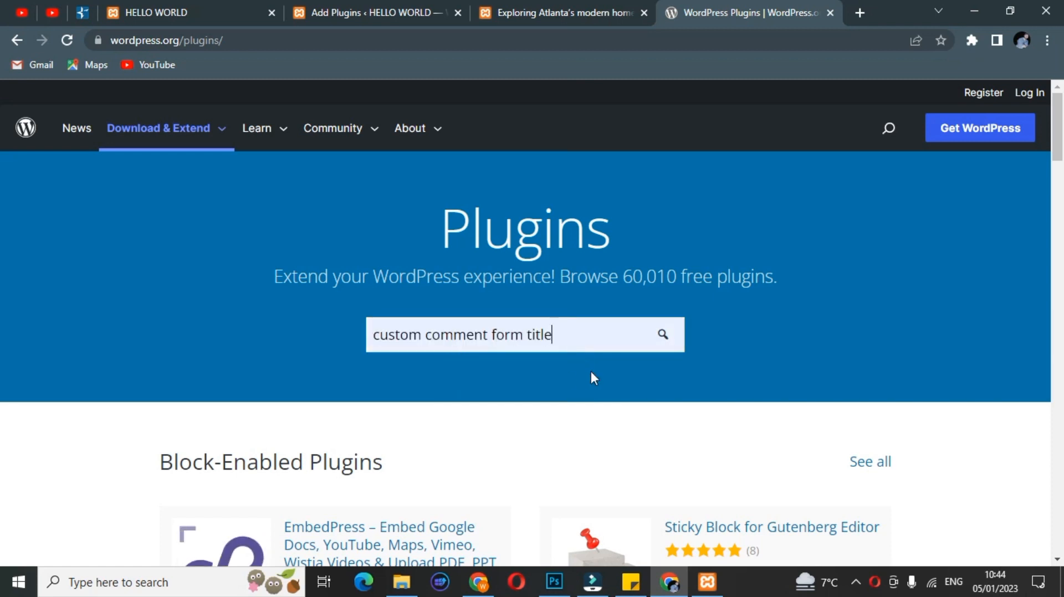
pyautogui.click(679, 342)
pyautogui.scroll(-5, 686, 354)
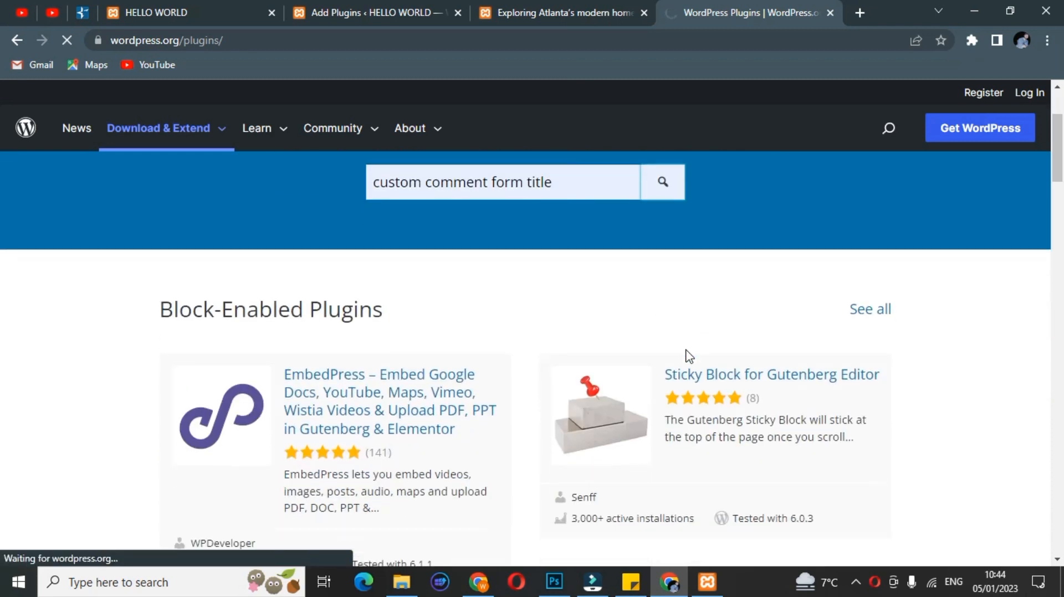
pyautogui.scroll(2, 711, 293)
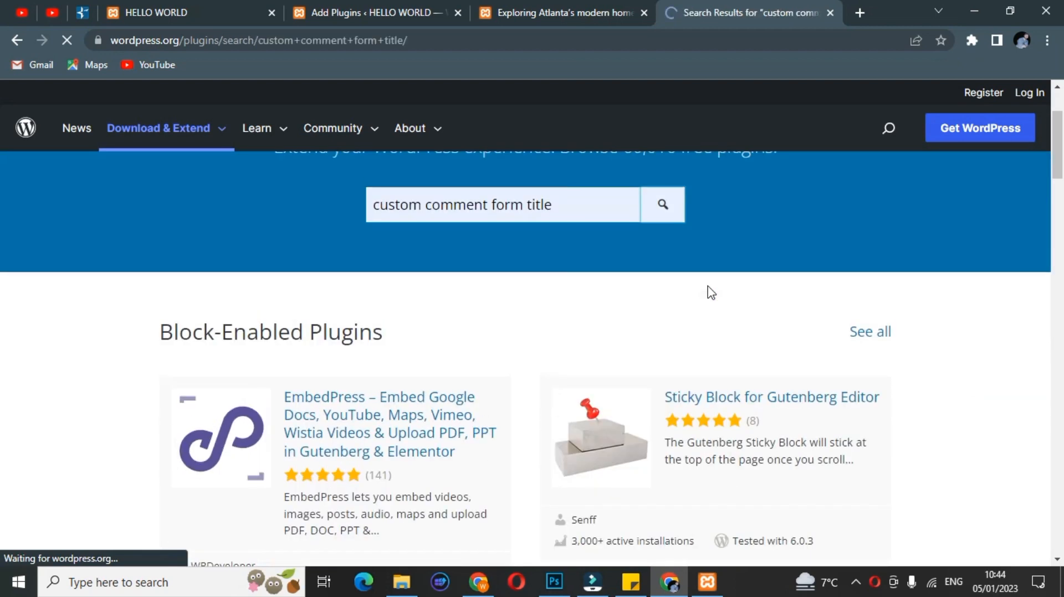
# Step: Find Custom Comment Form Title among the results, check its author, and download the plugin from its page
pyautogui.scroll(-10, 461, 275)
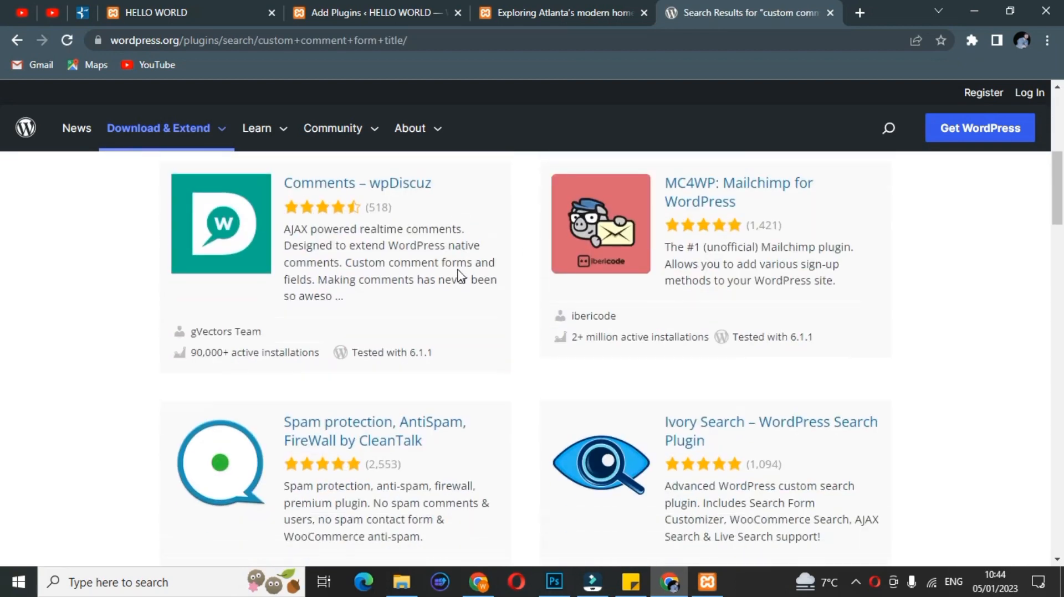
pyautogui.scroll(-10, 458, 269)
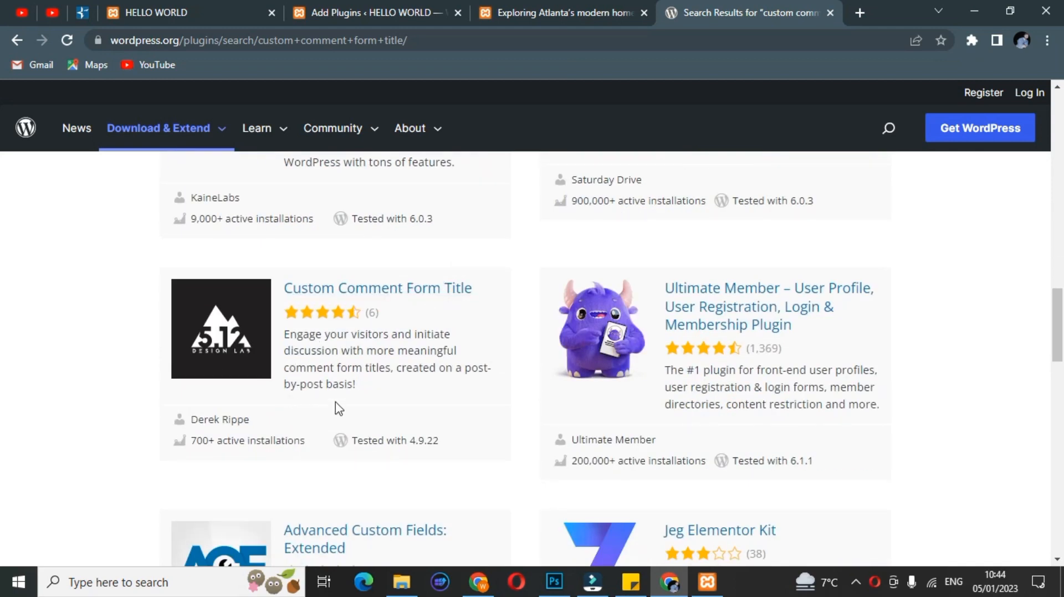
pyautogui.moveTo(255, 420); pyautogui.dragTo(197, 425)
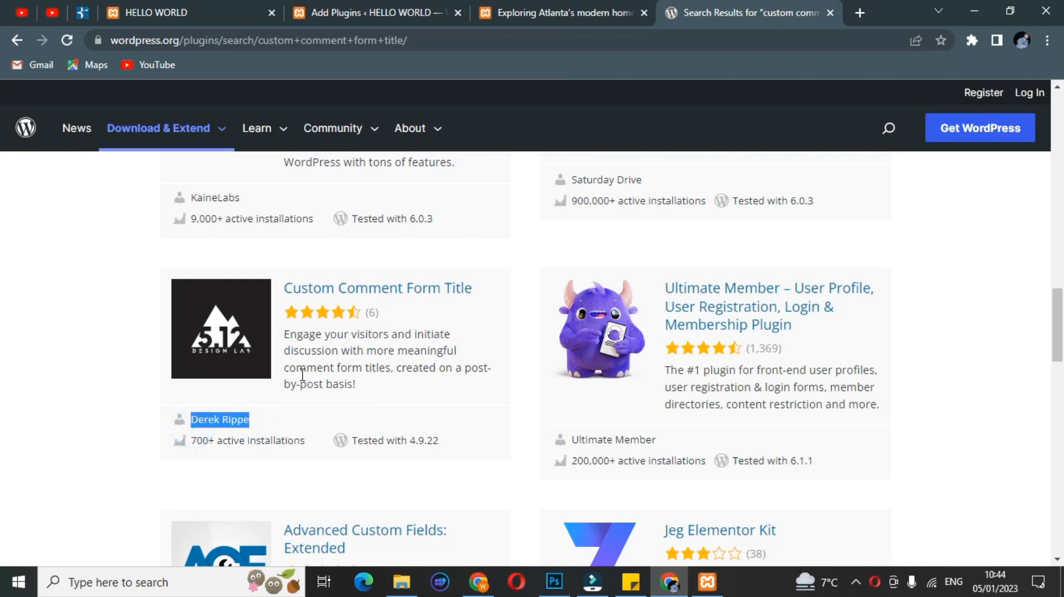
pyautogui.click(345, 297)
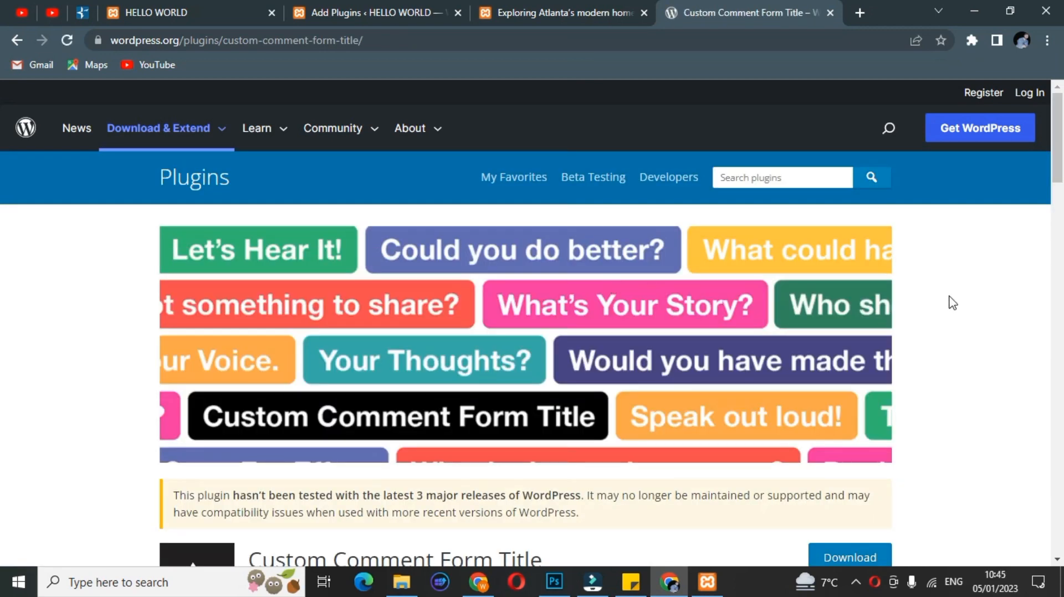
pyautogui.scroll(-7, 951, 302)
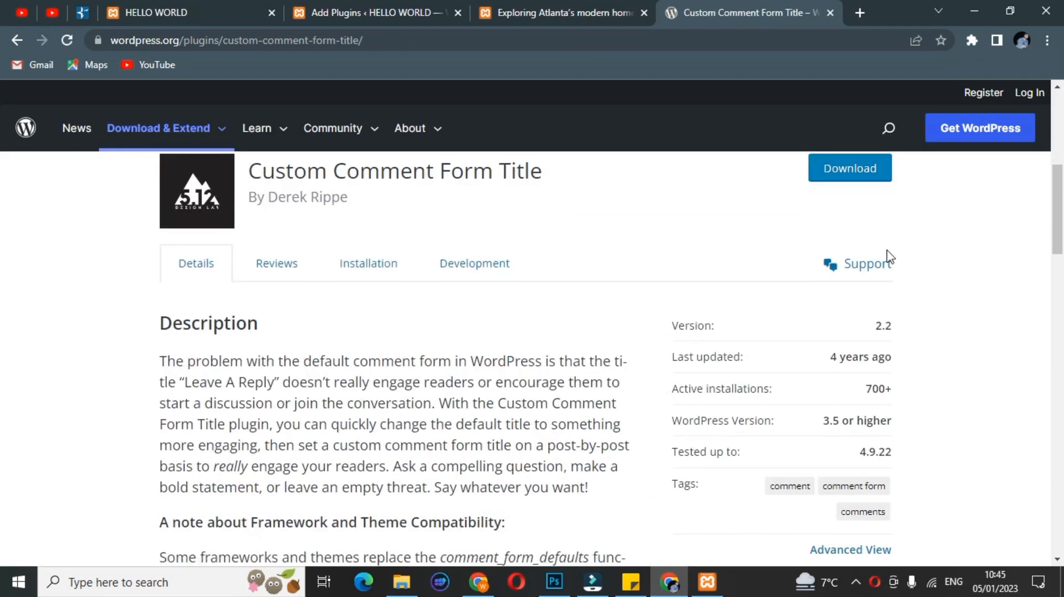
pyautogui.click(881, 180)
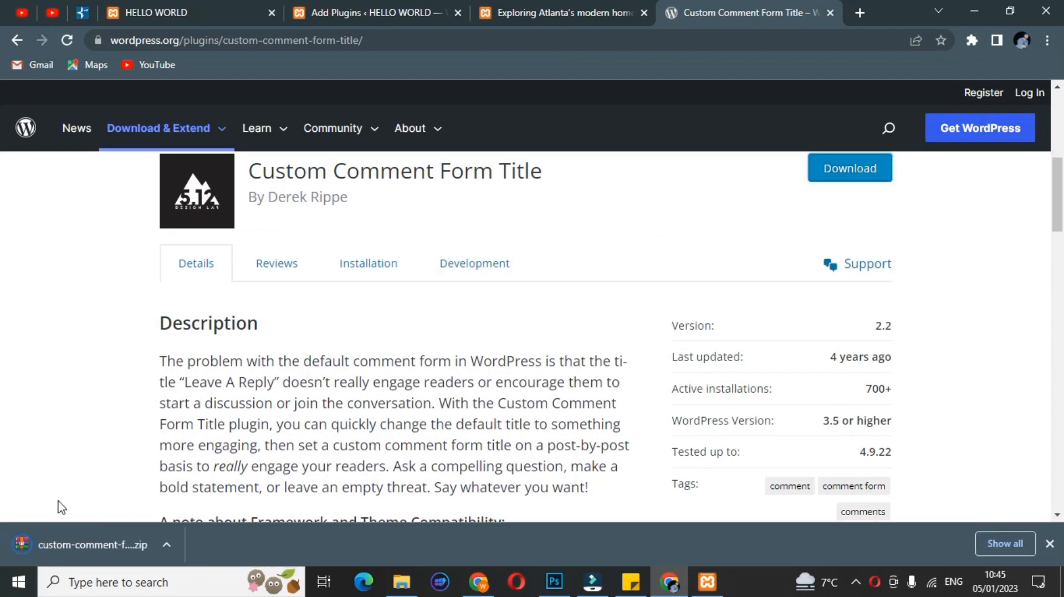
# Step: Return to the site's Add Plugins page, upload the downloaded Custom Comment Form Title zip file and install it
pyautogui.click(397, 12)
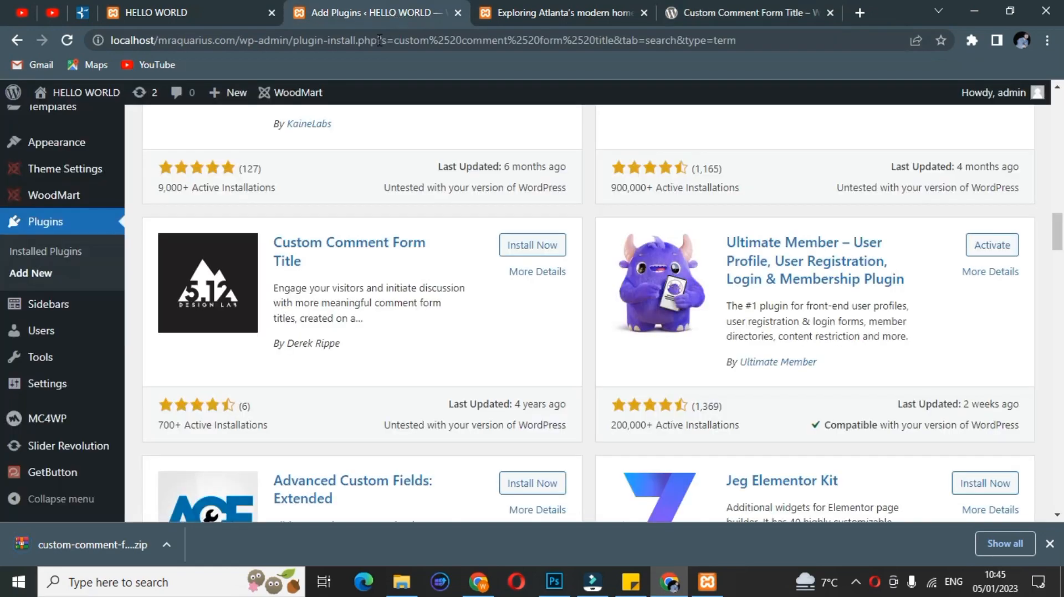
pyautogui.scroll(15, 344, 231)
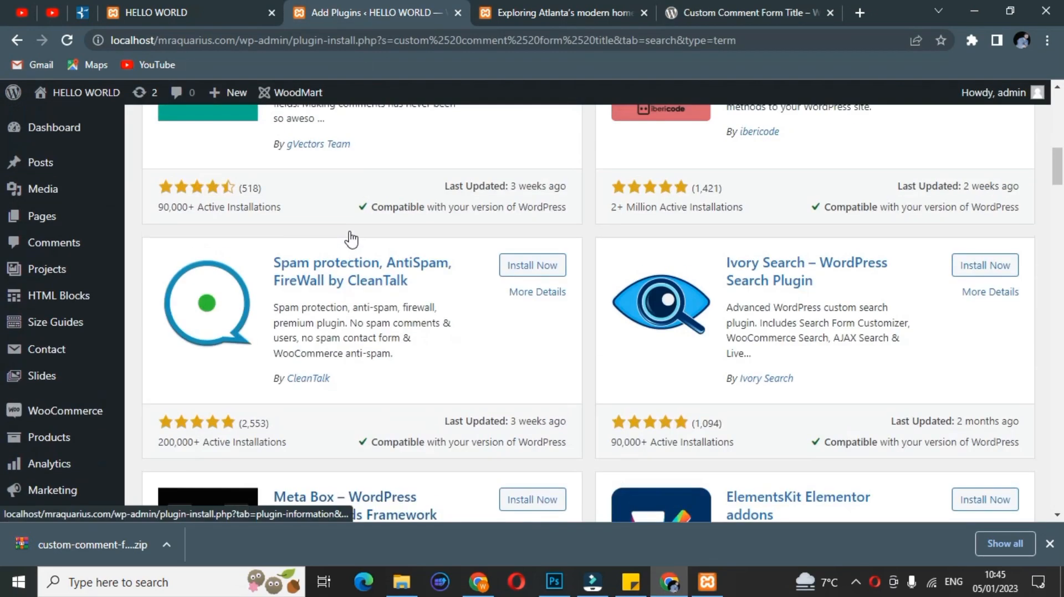
pyautogui.scroll(3, 349, 238)
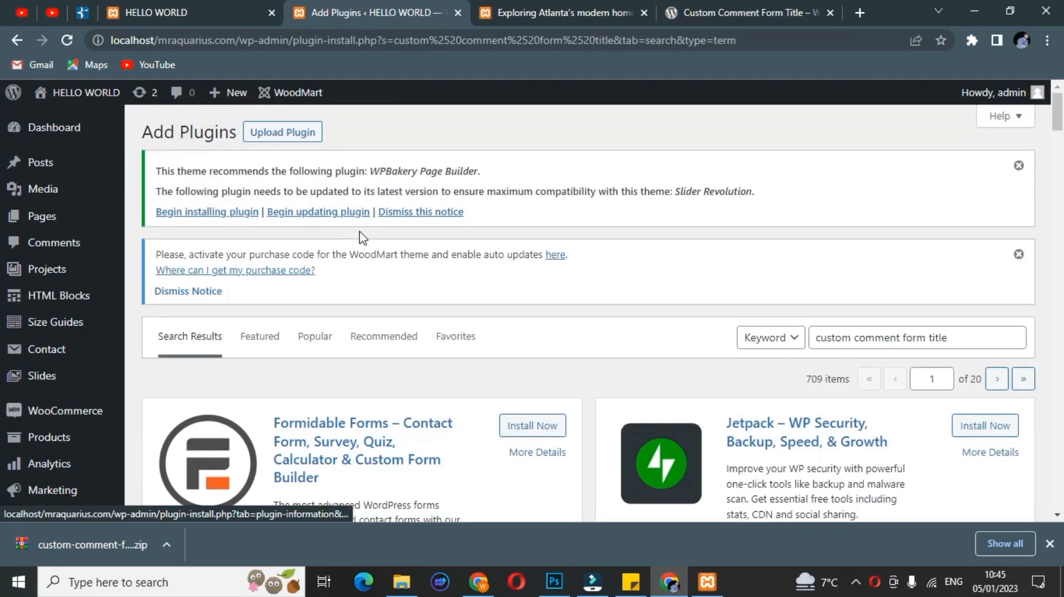
pyautogui.click(305, 132)
pyautogui.moveTo(99, 542); pyautogui.dragTo(482, 448)
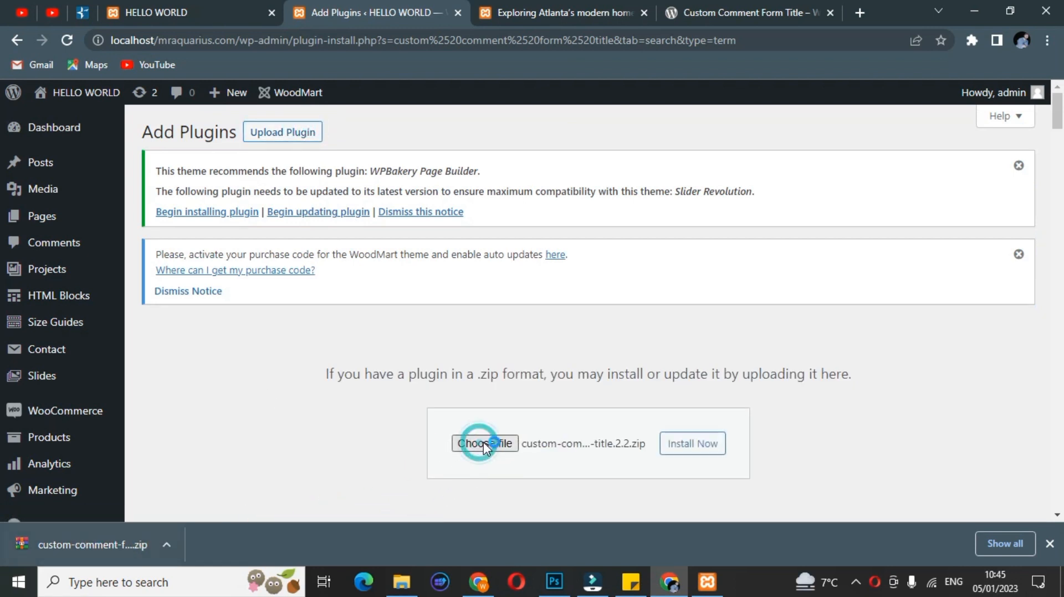
pyautogui.click(678, 451)
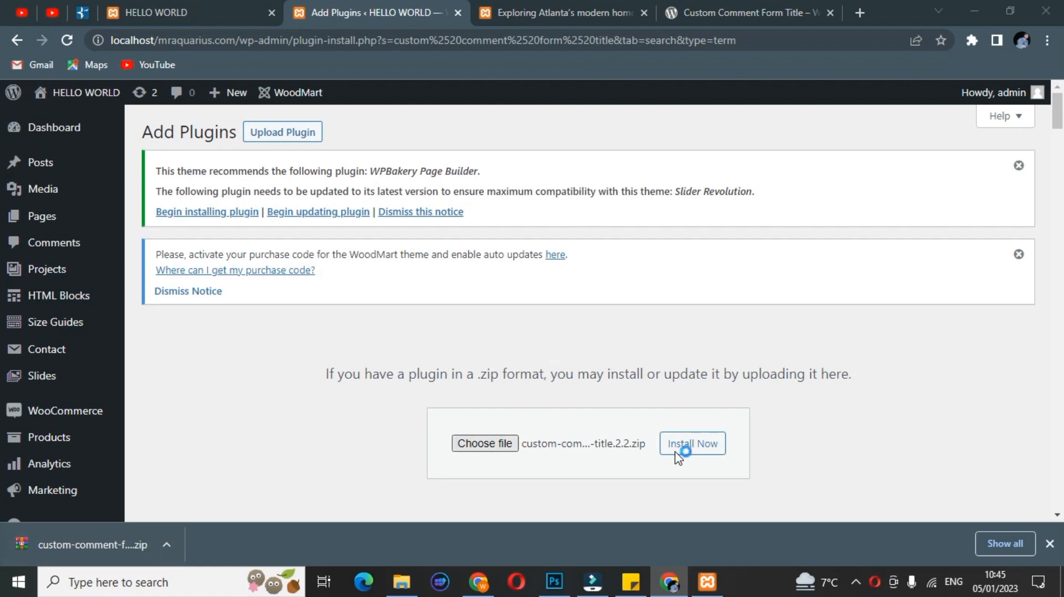
# Step: Review the reviews, installation instructions and development changelog on the plugin's wordpress.org page
pyautogui.click(708, 10)
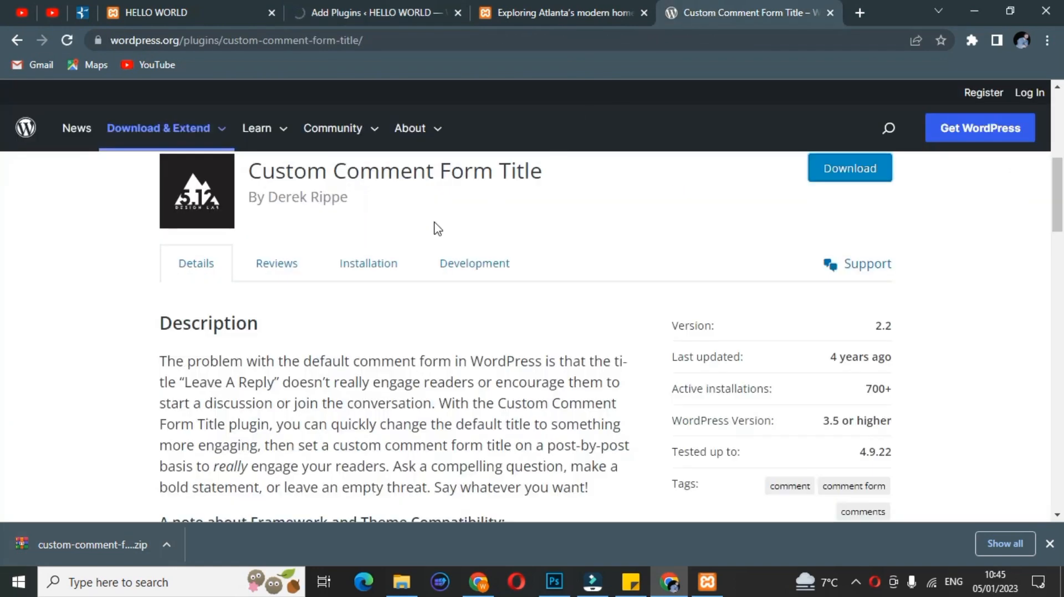
pyautogui.click(281, 270)
pyautogui.scroll(-2, 339, 276)
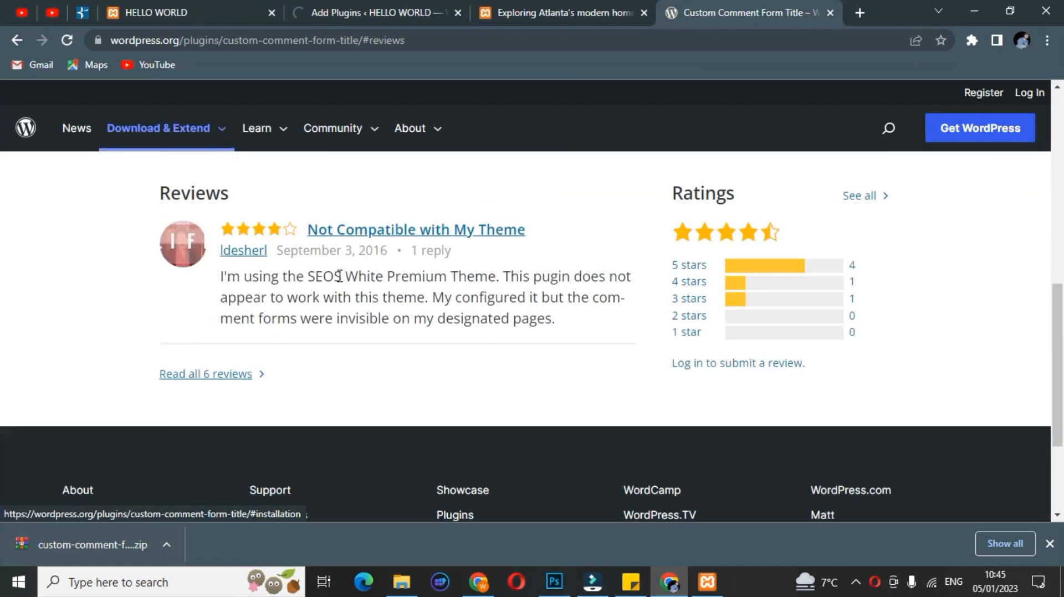
pyautogui.scroll(2, 333, 277)
pyautogui.click(361, 264)
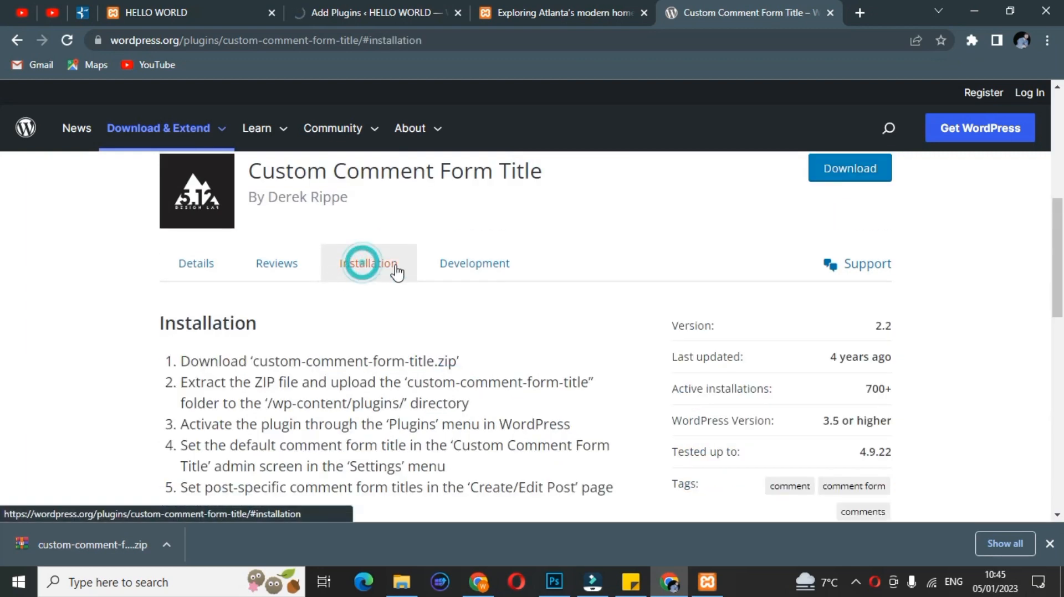
pyautogui.scroll(-2, 462, 305)
pyautogui.scroll(2, 462, 307)
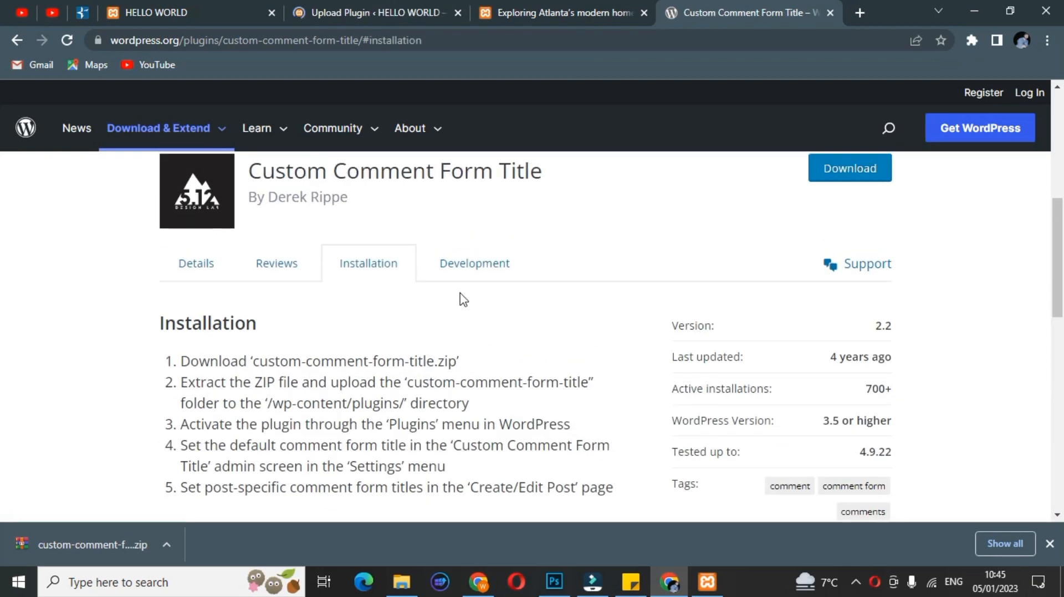
pyautogui.click(474, 260)
pyautogui.scroll(-12, 371, 316)
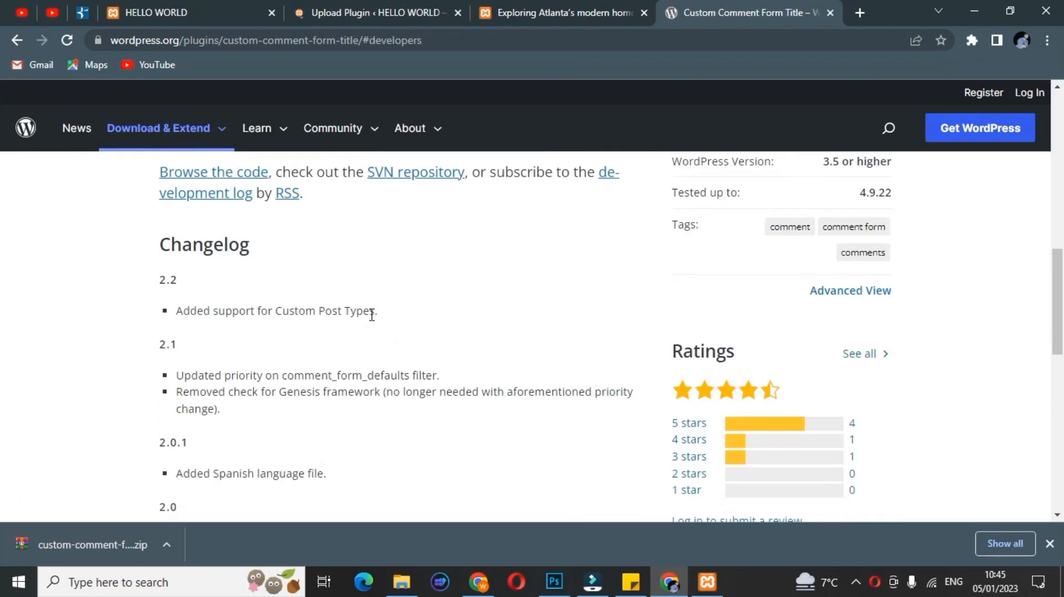
pyautogui.scroll(12, 377, 313)
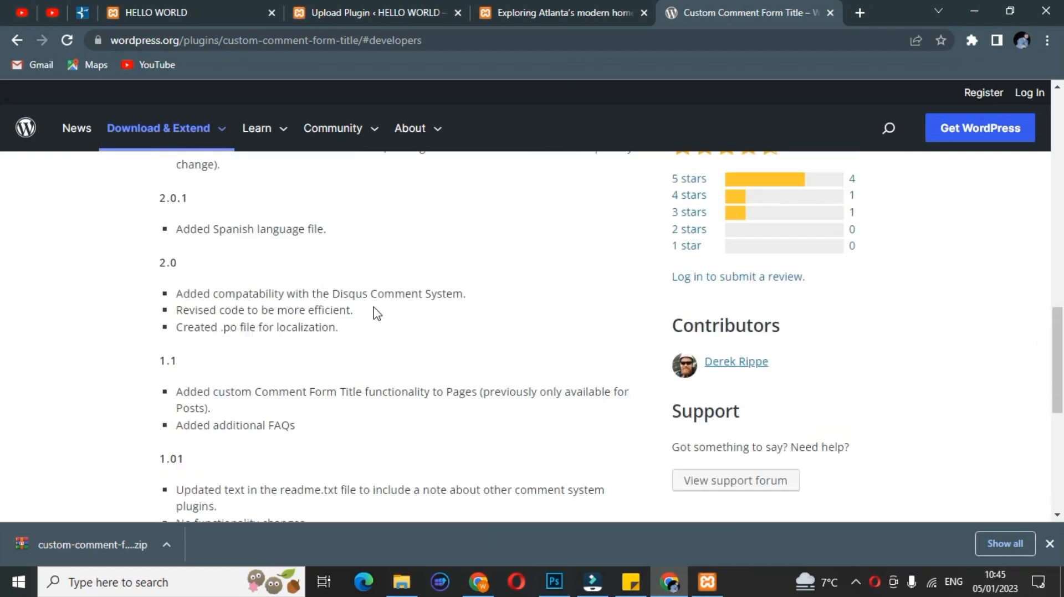
pyautogui.scroll(4, 343, 316)
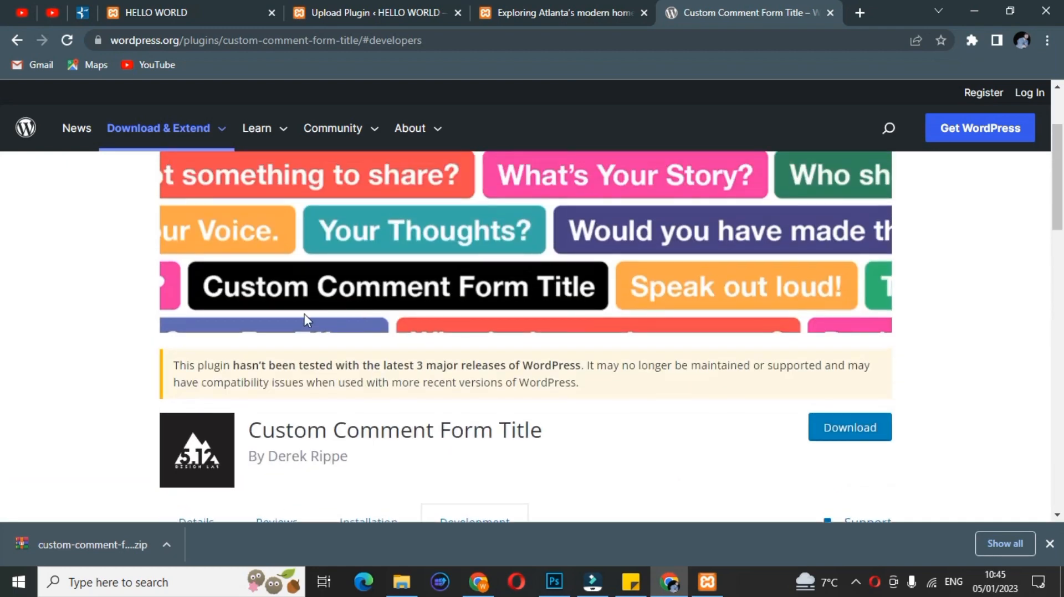
# Step: Return to the site's plugin upload page, activate the newly installed plugin and dismiss the browser's download bar
pyautogui.click(368, 11)
pyautogui.scroll(-7, 325, 302)
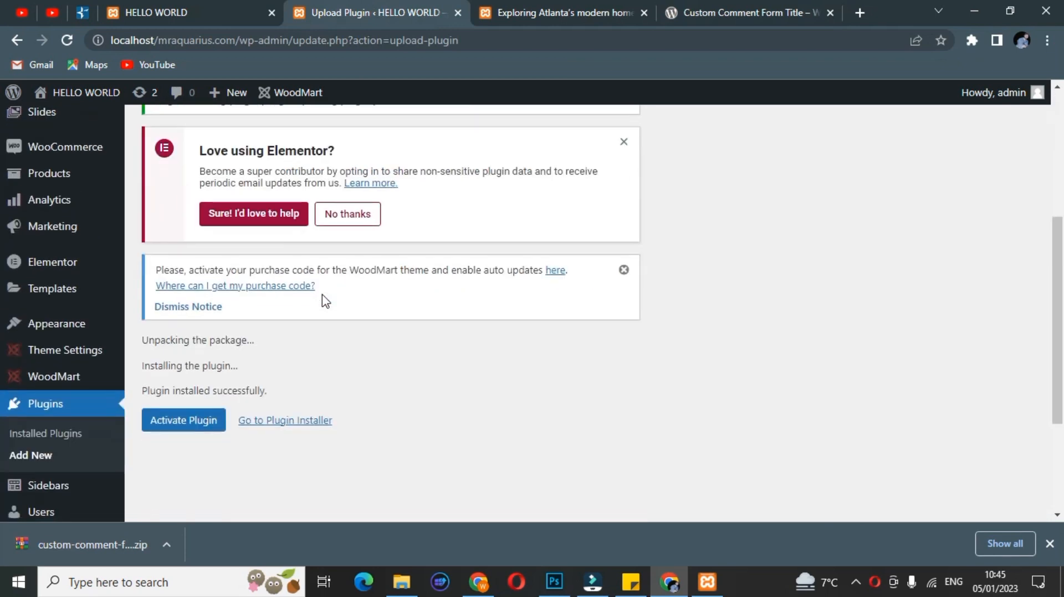
pyautogui.click(202, 295)
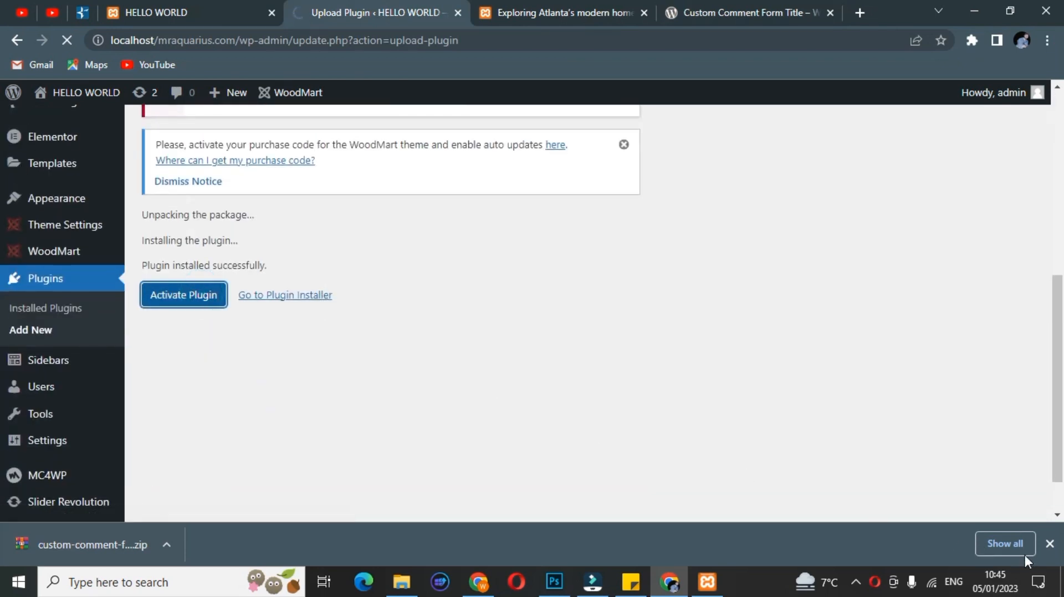
pyautogui.click(1049, 543)
pyautogui.scroll(2, 519, 359)
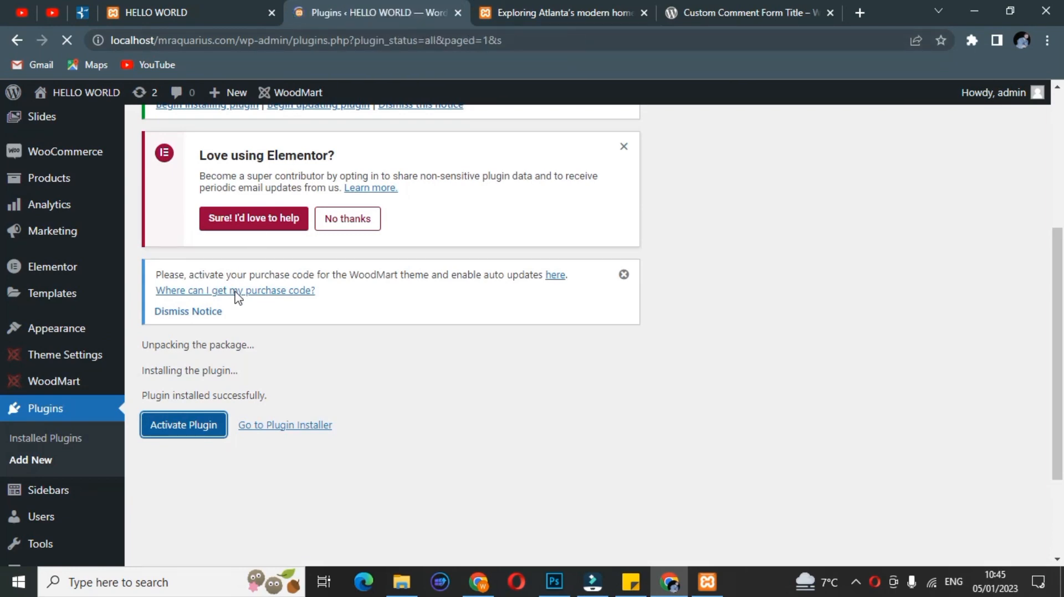
# Step: Find Custom Comment Form Title in the list of installed plugins and highlight its name
pyautogui.scroll(-10, 236, 292)
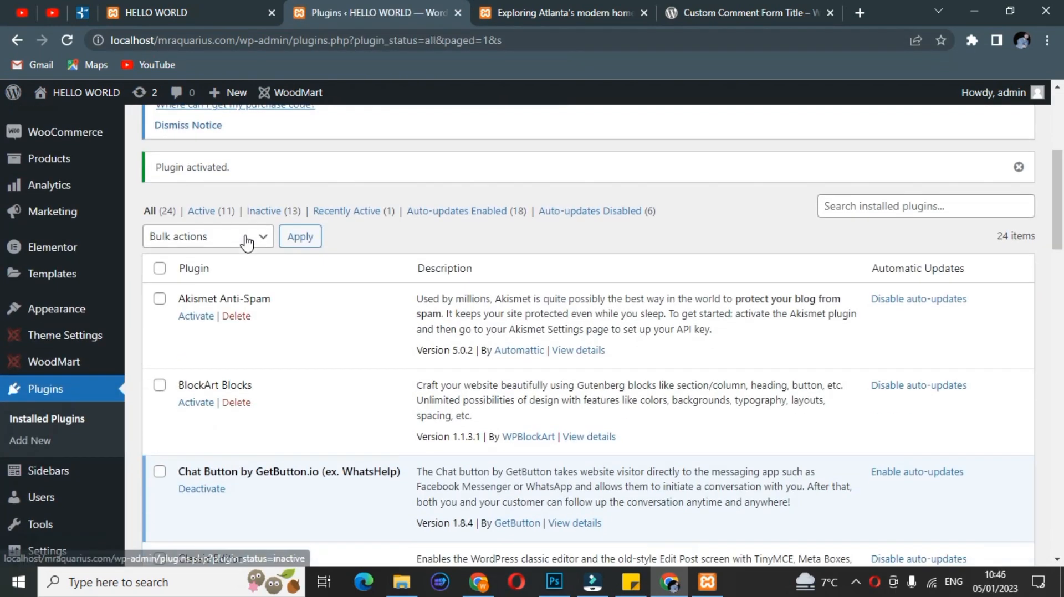
pyautogui.scroll(-2, 242, 246)
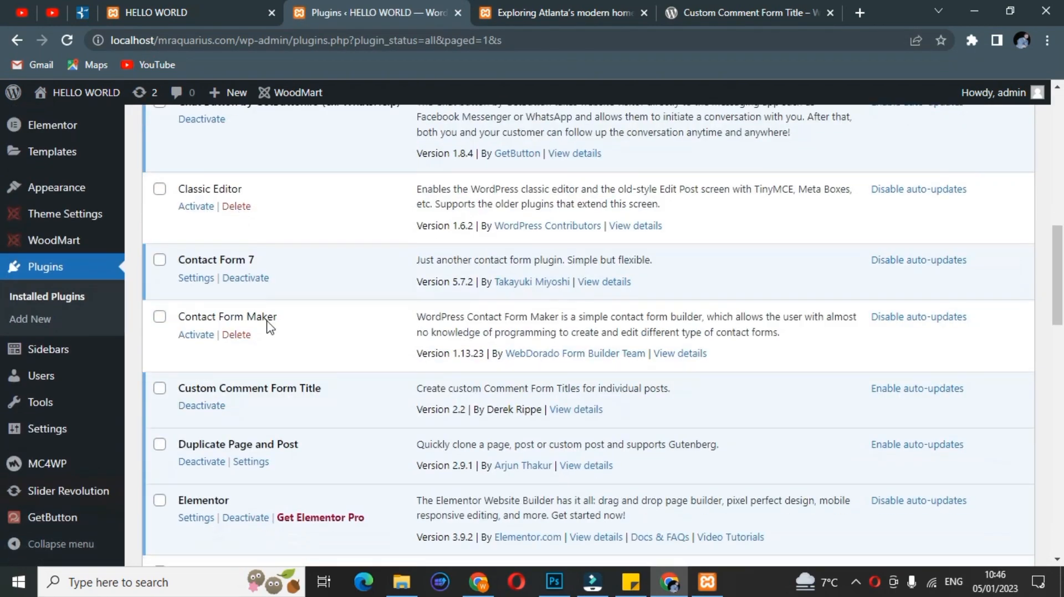
pyautogui.moveTo(324, 391); pyautogui.dragTo(180, 381)
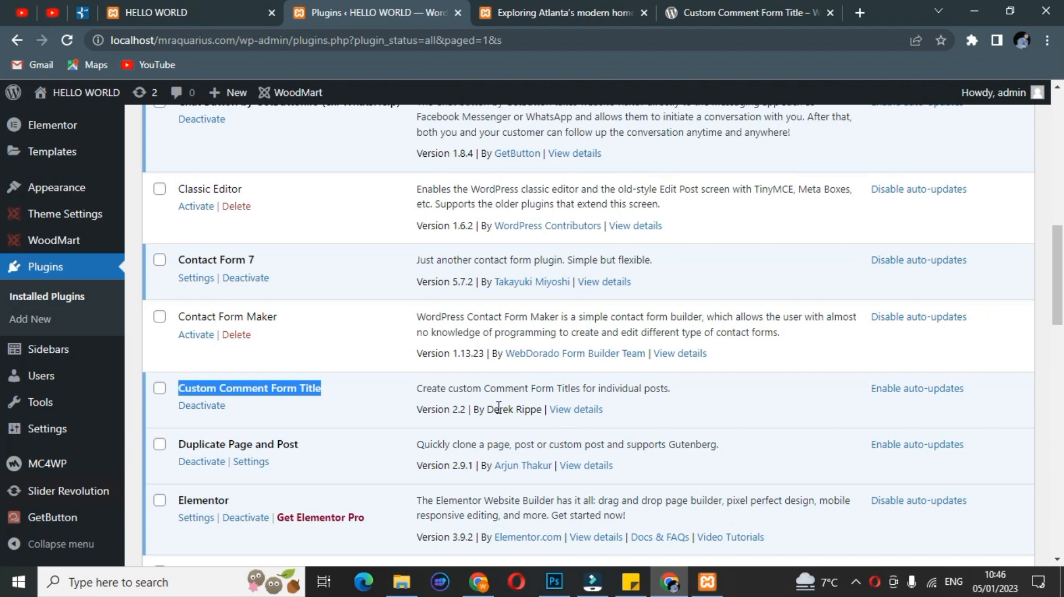
# Step: Look through the admin sections for the plugin's options and open the Custom Comment Form Title settings page
pyautogui.scroll(-2, 283, 426)
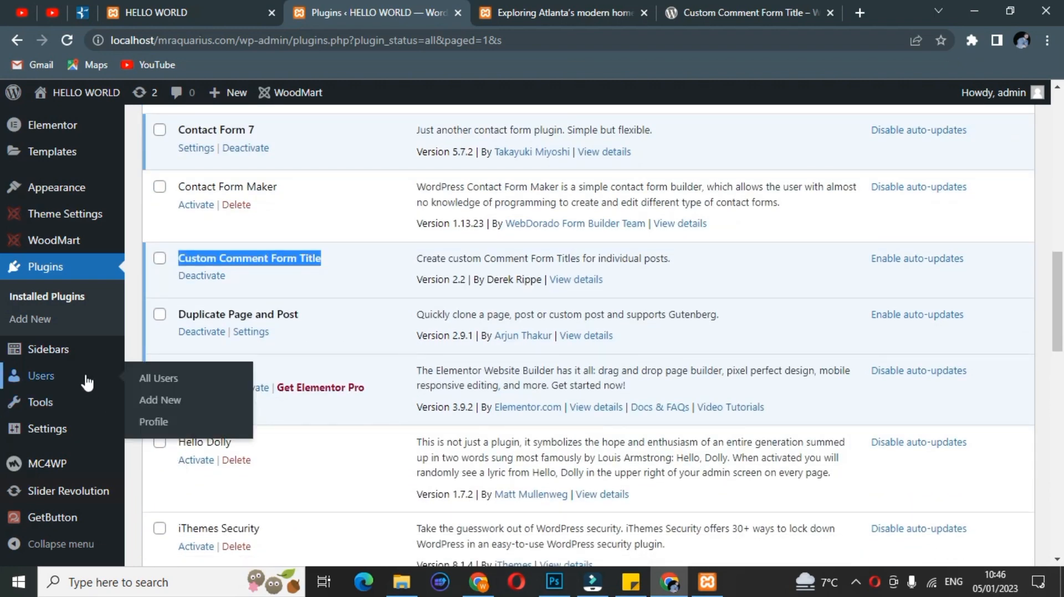
pyautogui.scroll(2, 81, 293)
pyautogui.scroll(8, 78, 277)
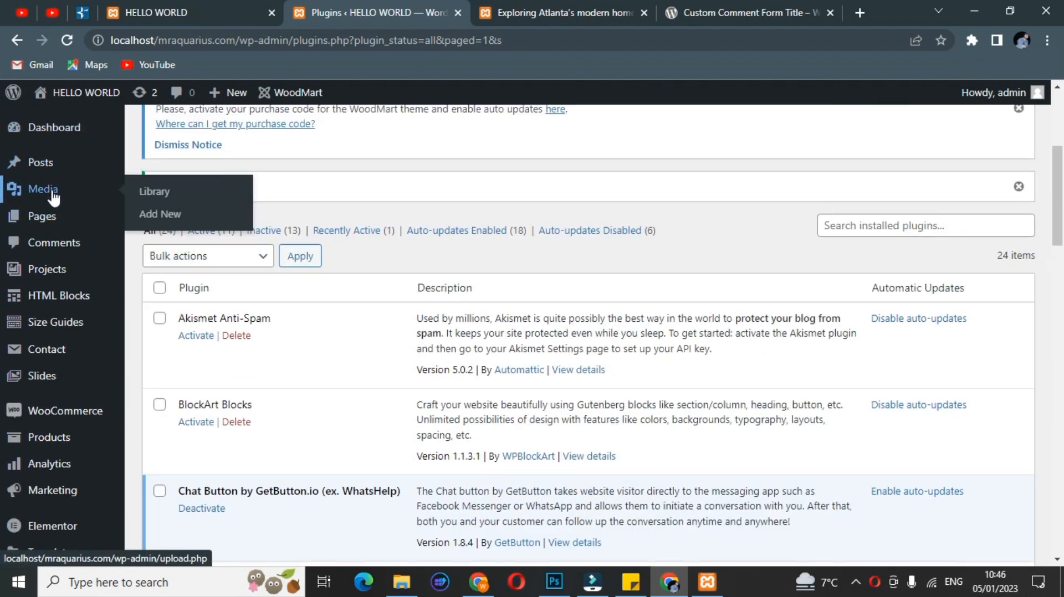
pyautogui.moveTo(53, 224)
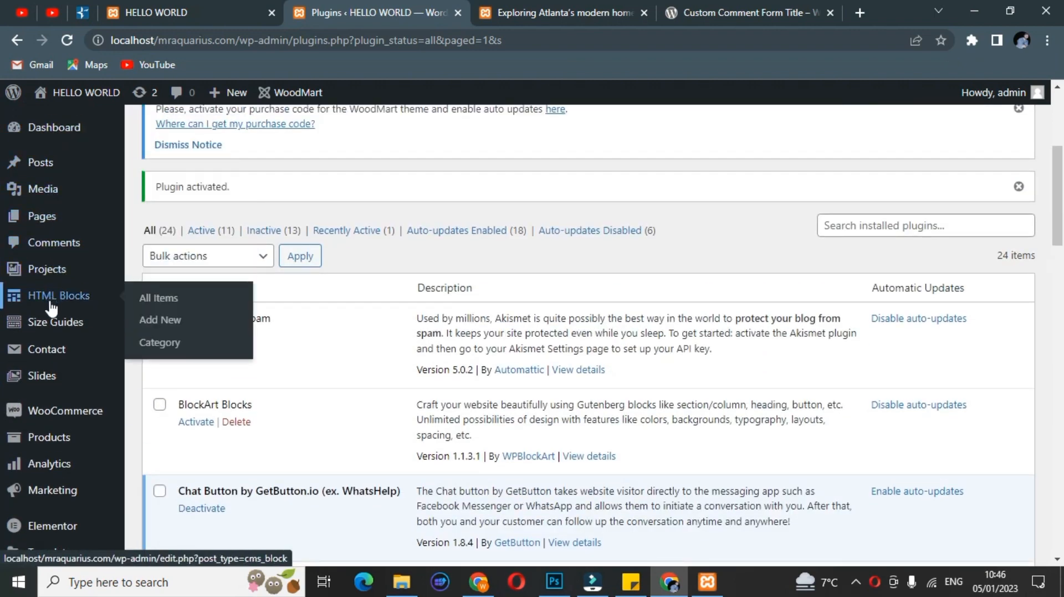
pyautogui.moveTo(49, 330)
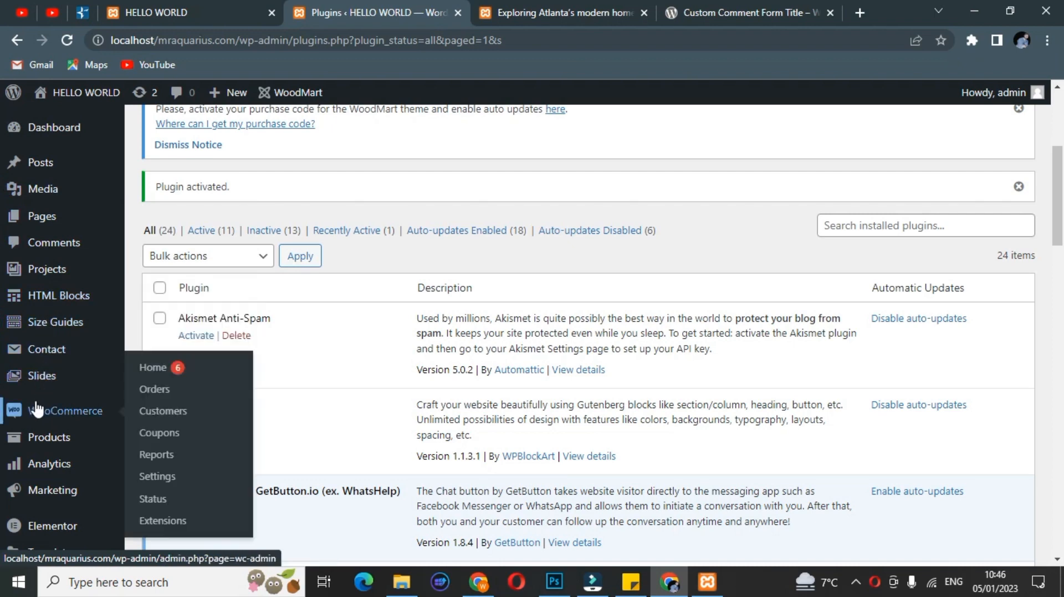
pyautogui.moveTo(35, 436)
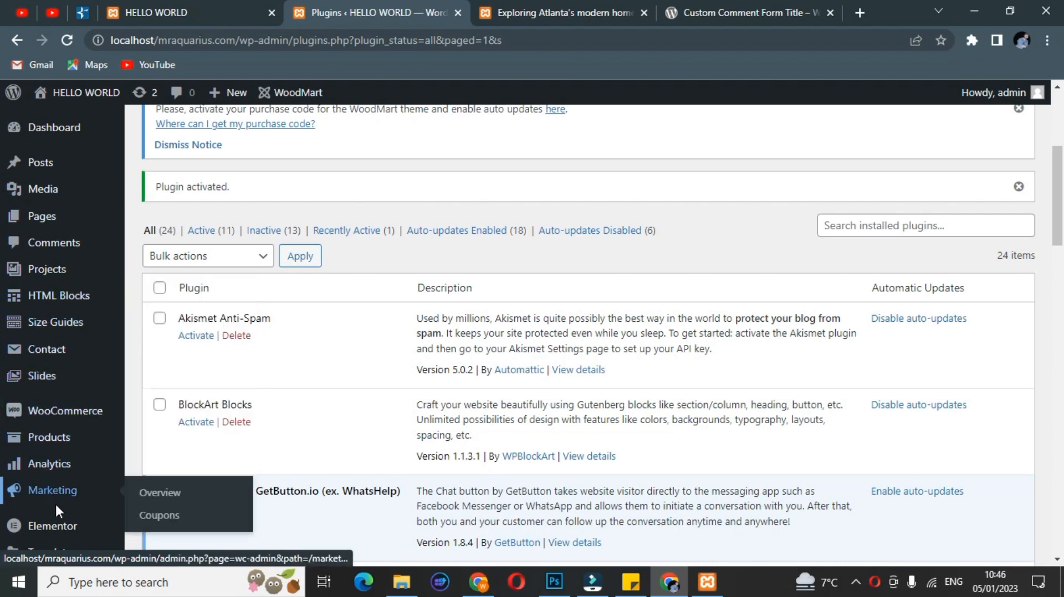
pyautogui.moveTo(62, 531)
pyautogui.scroll(-5, 63, 534)
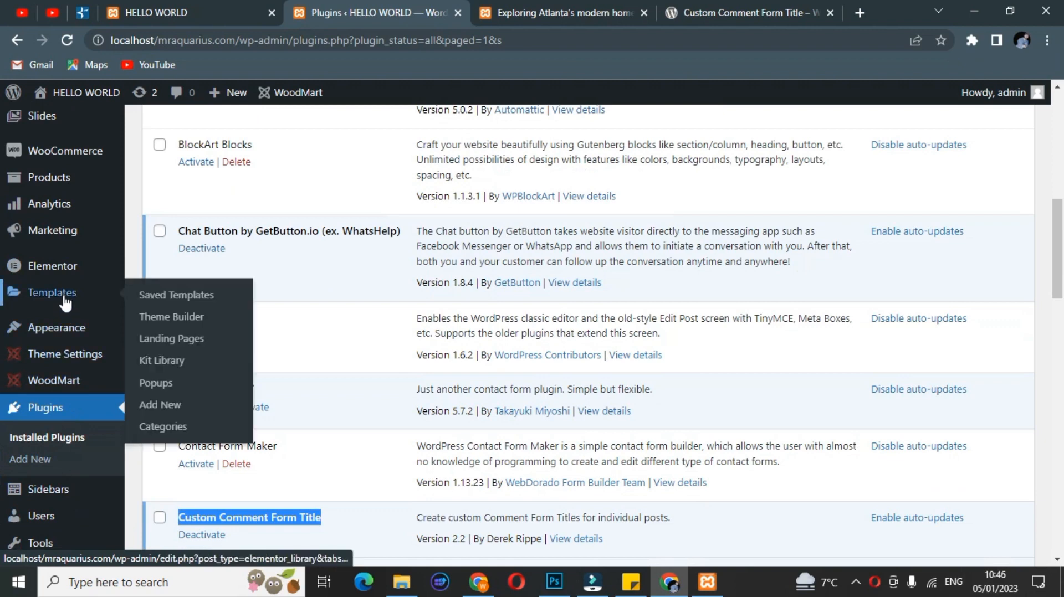
pyautogui.moveTo(70, 367)
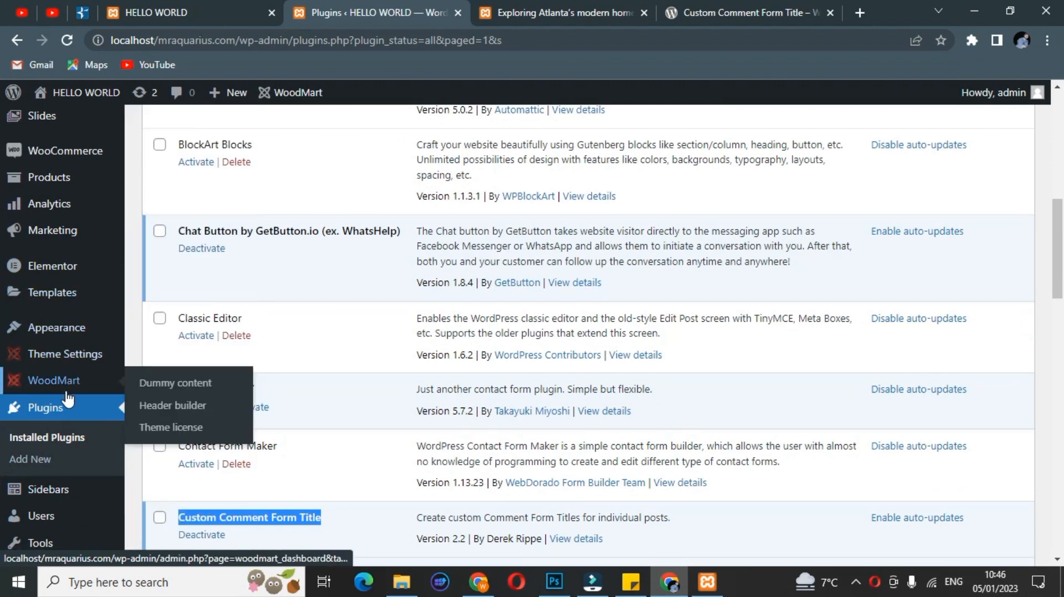
pyautogui.moveTo(50, 492)
pyautogui.scroll(-2, 50, 492)
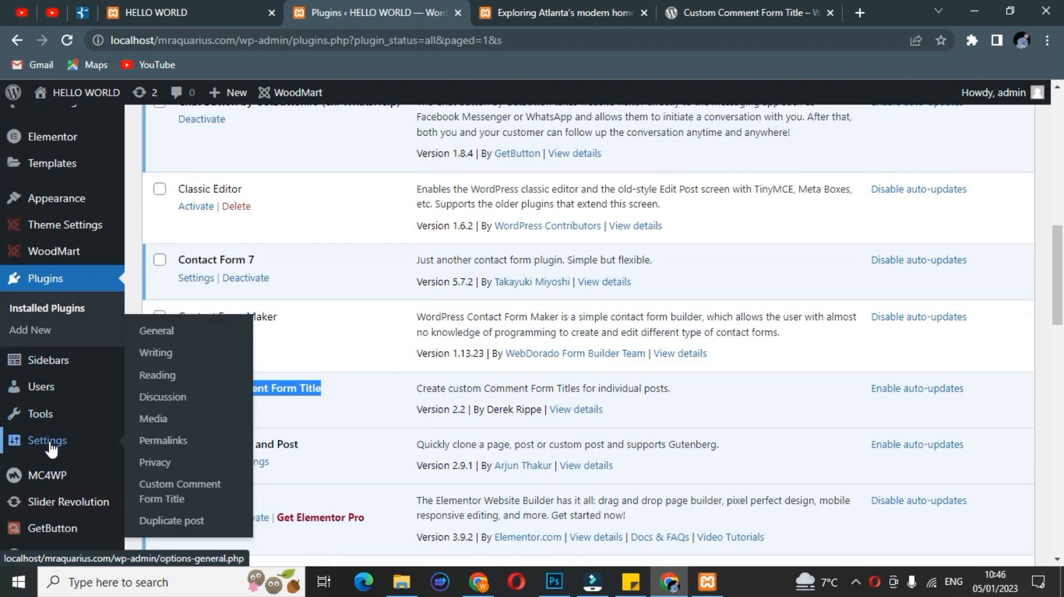
pyautogui.click(162, 499)
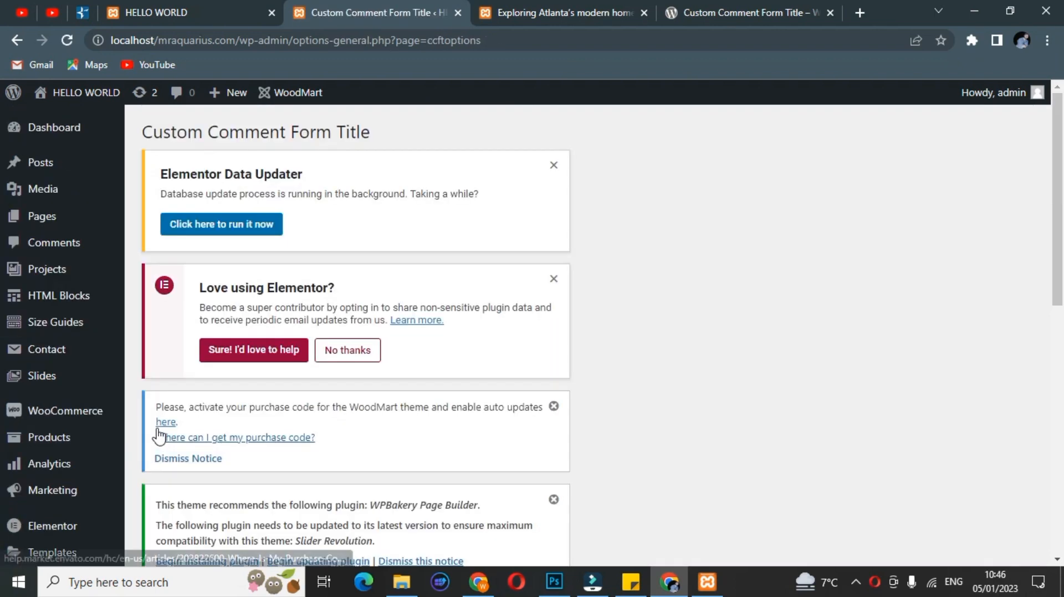
# Step: Set the default comment form title to "LEAVE A COMMENT" and save the changes
pyautogui.scroll(-6, 465, 300)
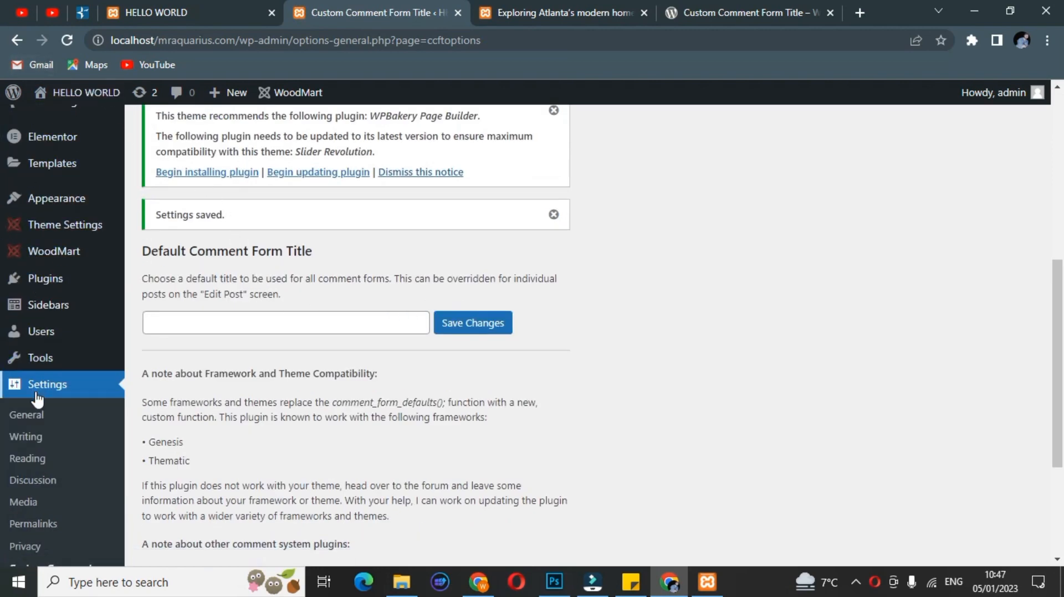
pyautogui.scroll(-2, 37, 399)
pyautogui.scroll(3, 48, 294)
pyautogui.scroll(5, 49, 266)
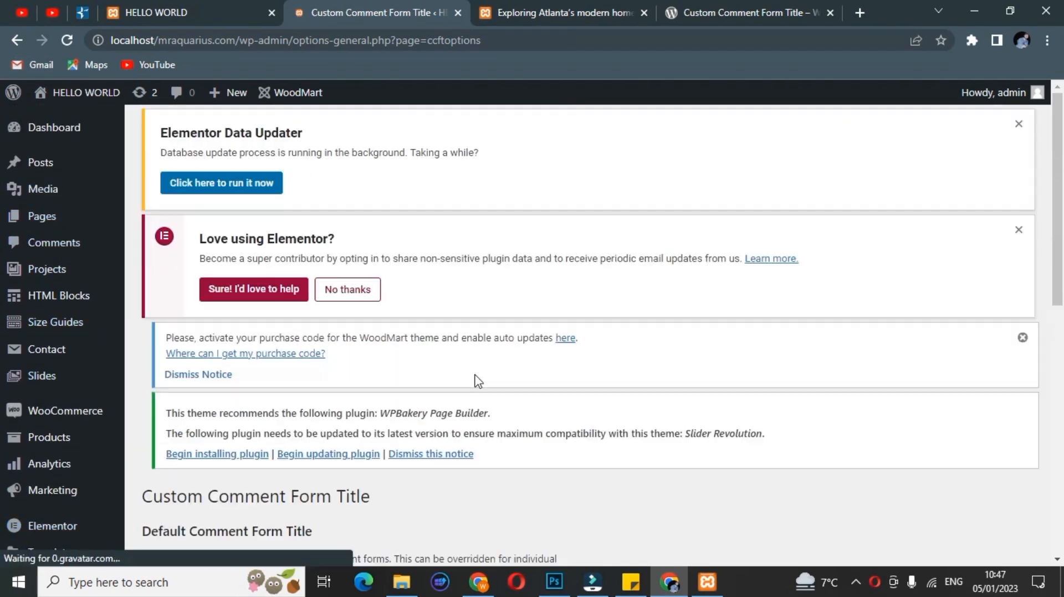
pyautogui.scroll(-6, 475, 380)
pyautogui.click(332, 284)
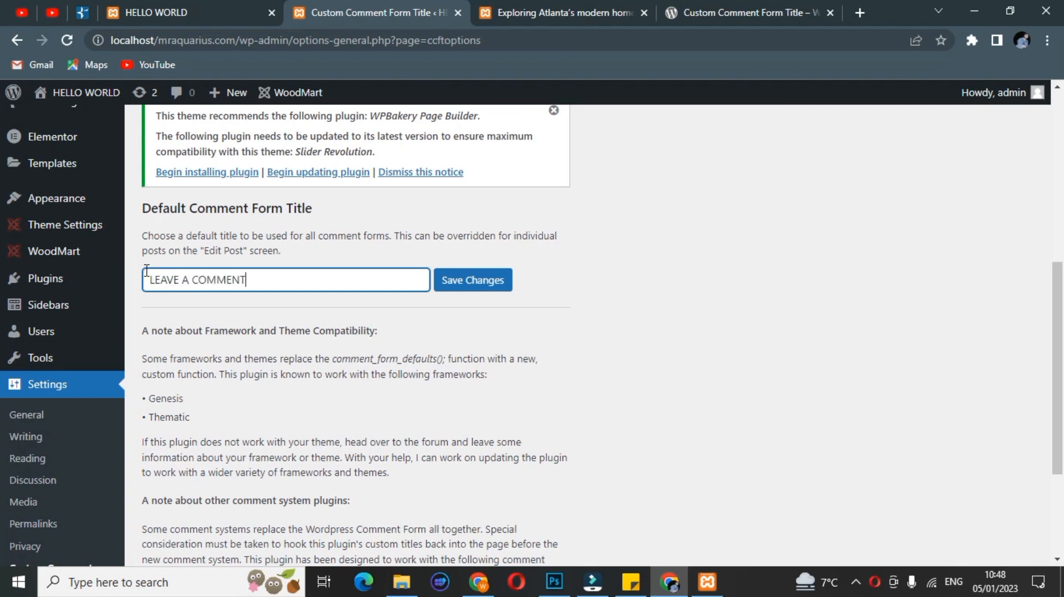
pyautogui.click(468, 283)
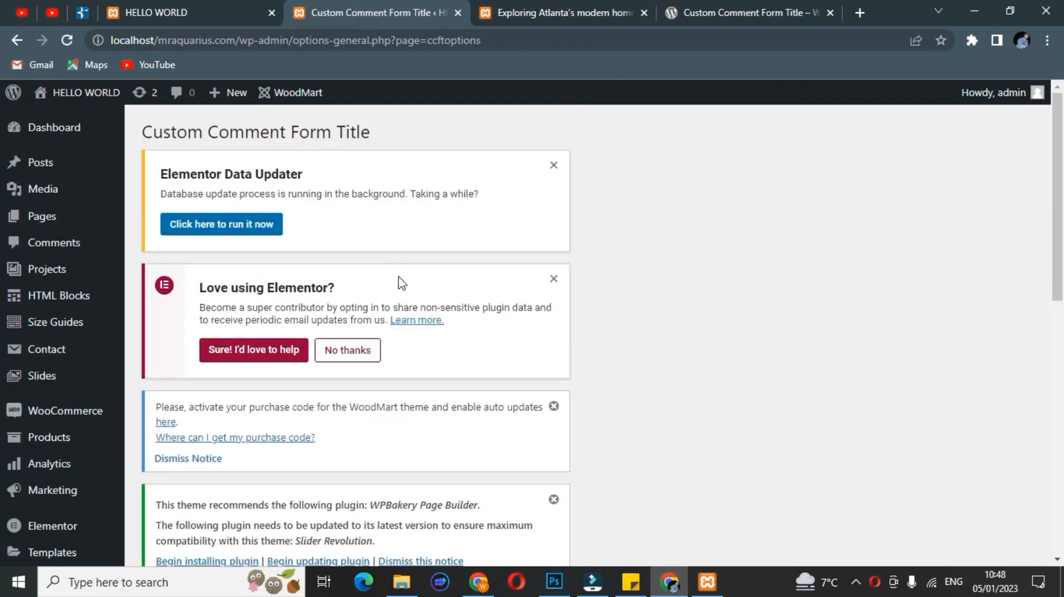
pyautogui.scroll(-7, 443, 143)
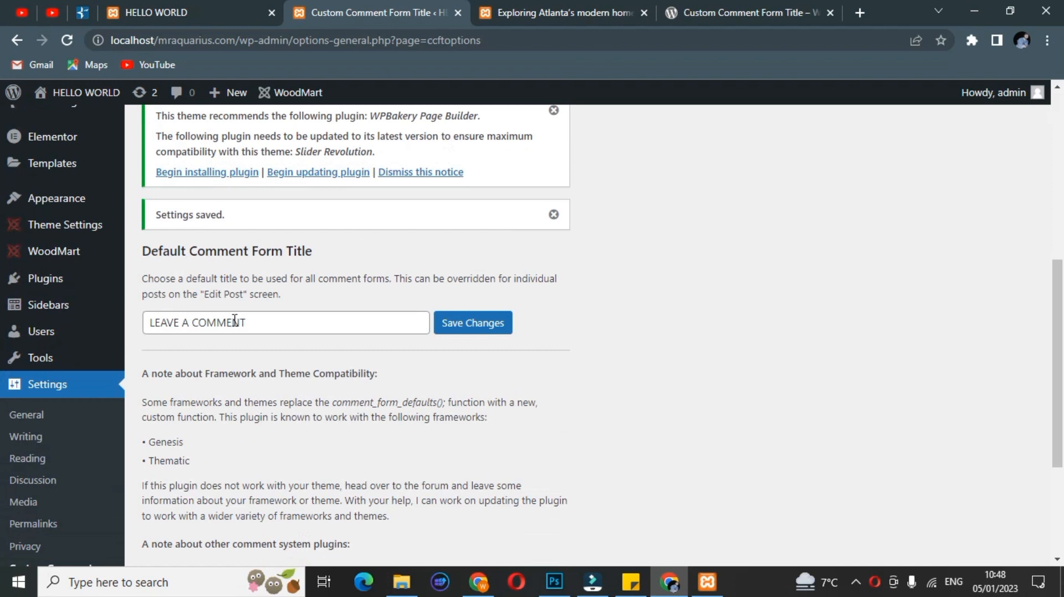
# Step: Switch to the open Atlanta's modern homes post, highlight its "LEAVE A REPLY" heading, and reload the page to check the comment form title
pyautogui.click(492, 7)
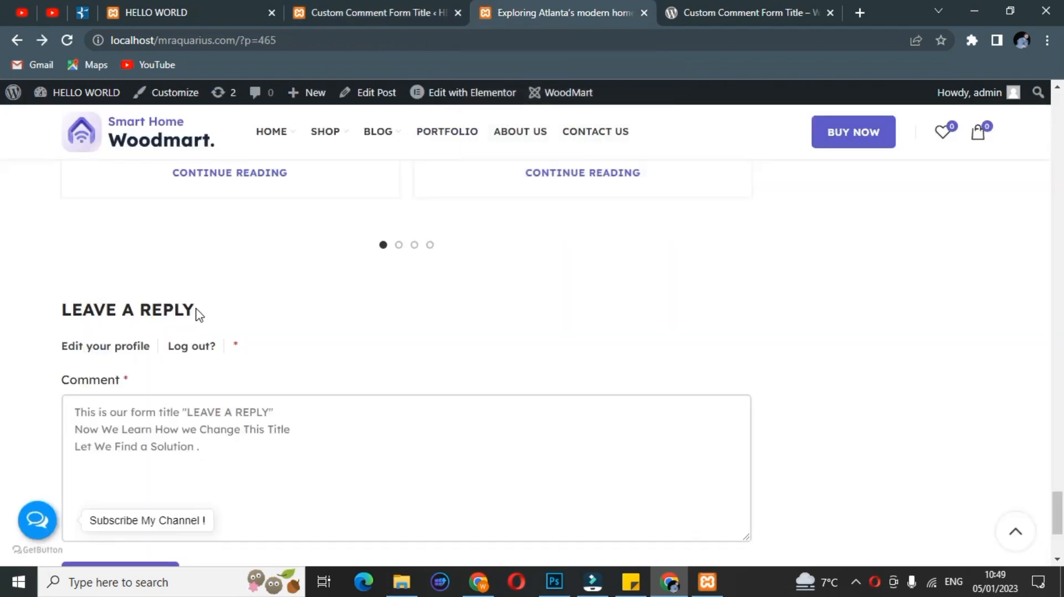
pyautogui.moveTo(197, 312); pyautogui.dragTo(57, 314)
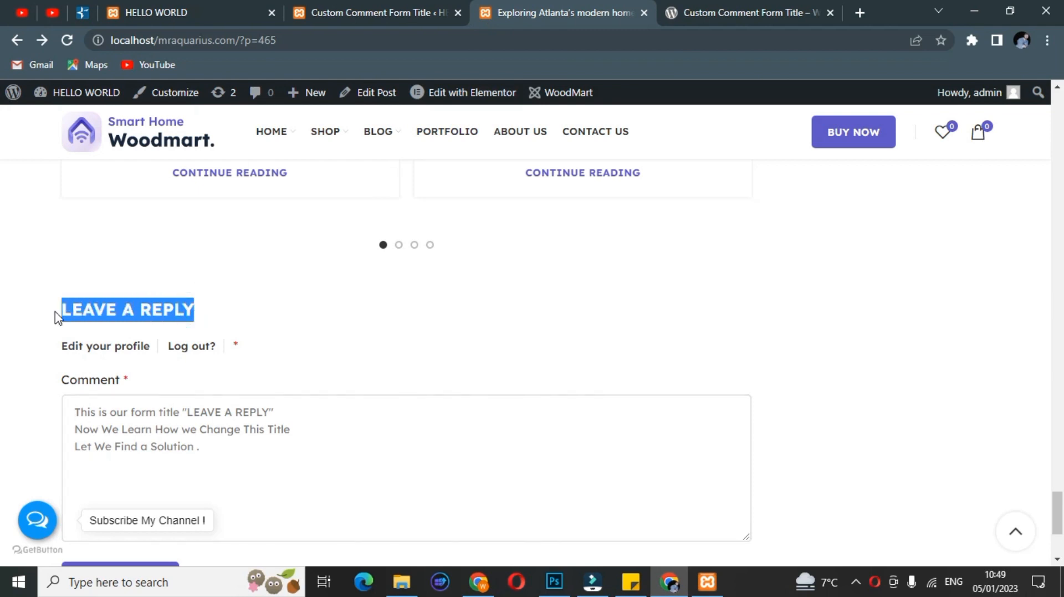
pyautogui.click(51, 310)
pyautogui.click(66, 41)
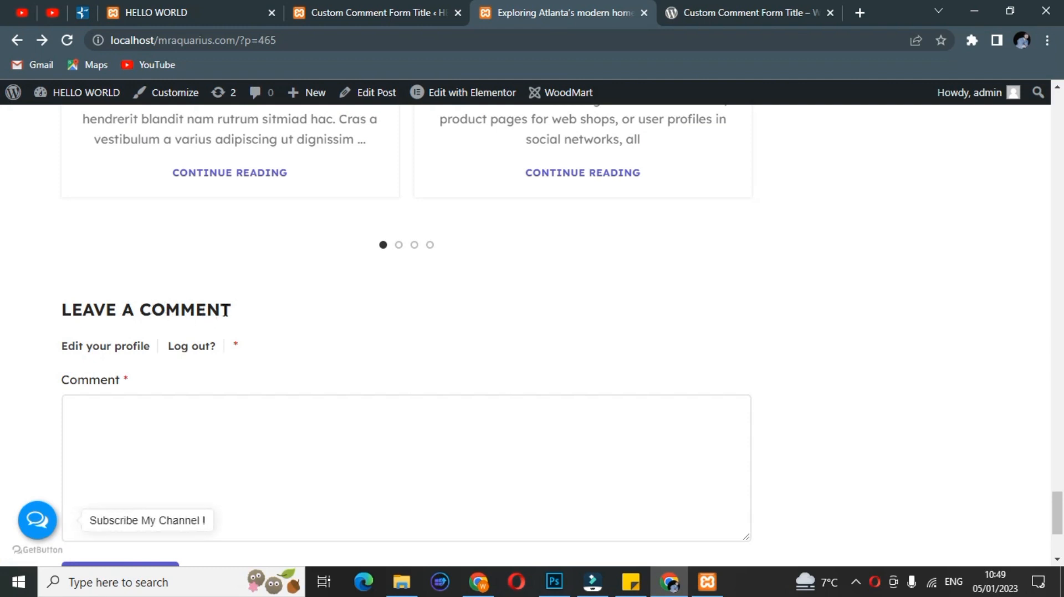
# Step: Set the default comment form title to "Mr Aquarius", save it, and check the comment form heading on the post page
pyautogui.click(438, 6)
pyautogui.moveTo(260, 323); pyautogui.dragTo(148, 323)
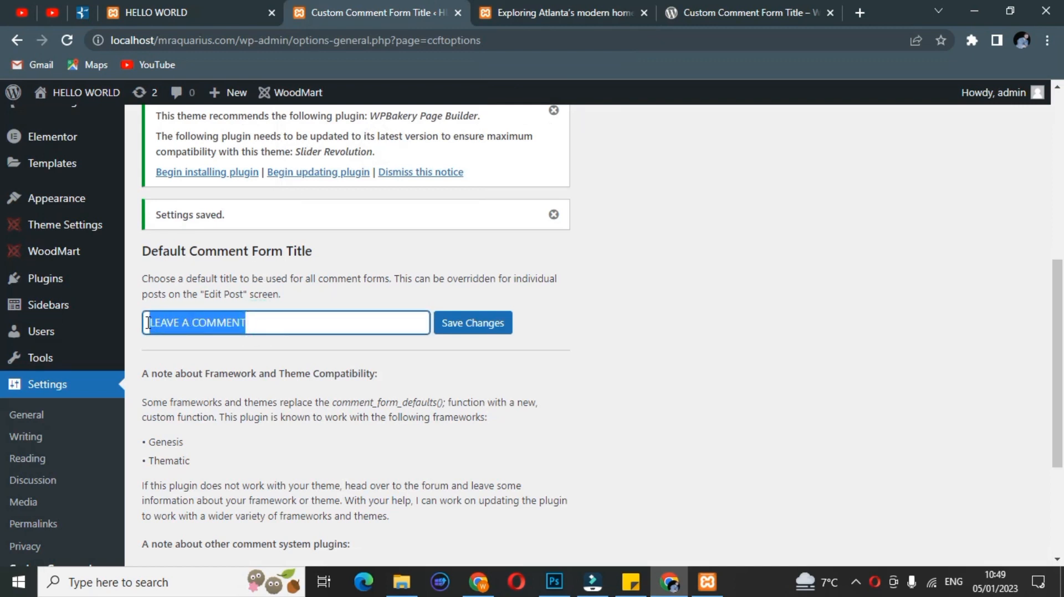
pyautogui.write('Mr Aquarius')
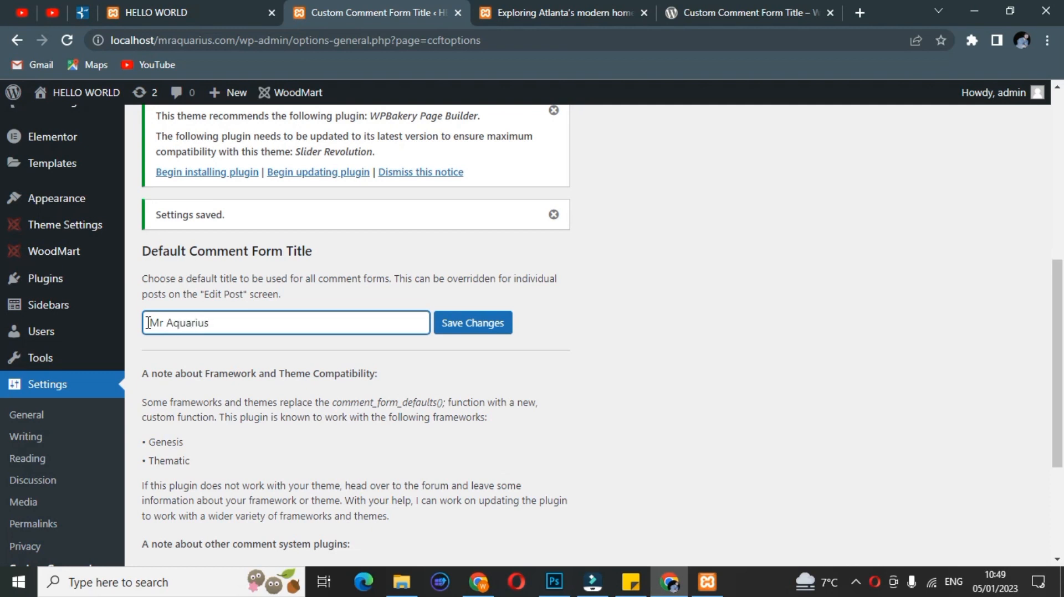
pyautogui.click(449, 324)
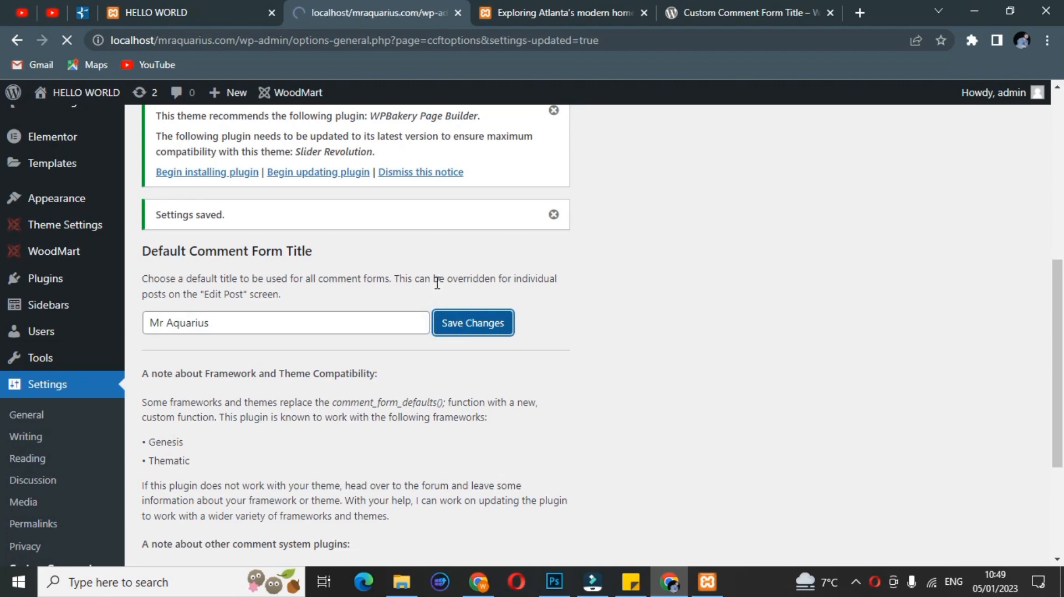
pyautogui.hotkey('ctrl', 'Tab')
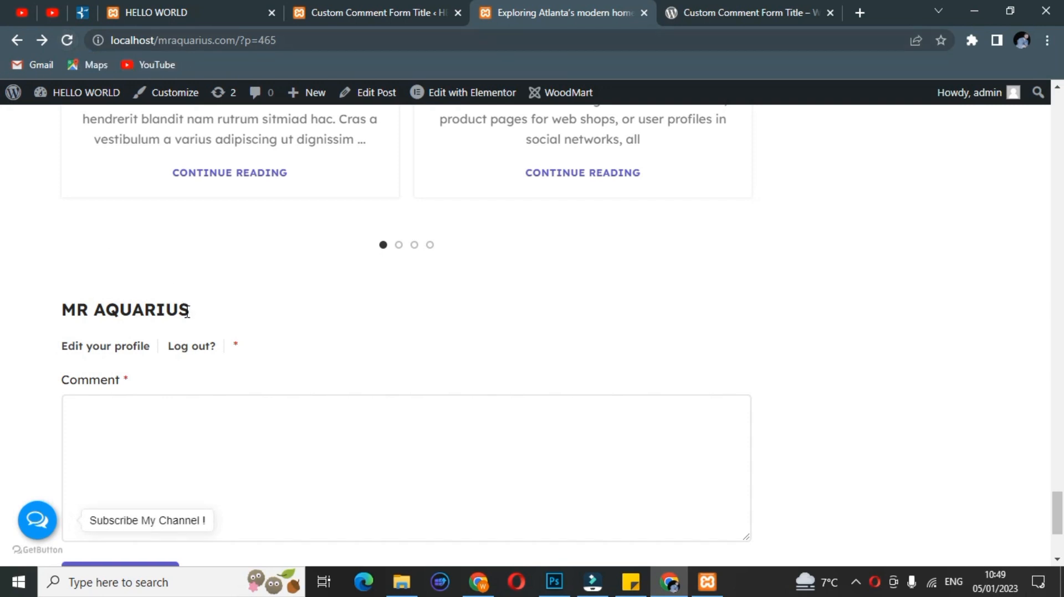
pyautogui.moveTo(173, 313); pyautogui.dragTo(96, 314)
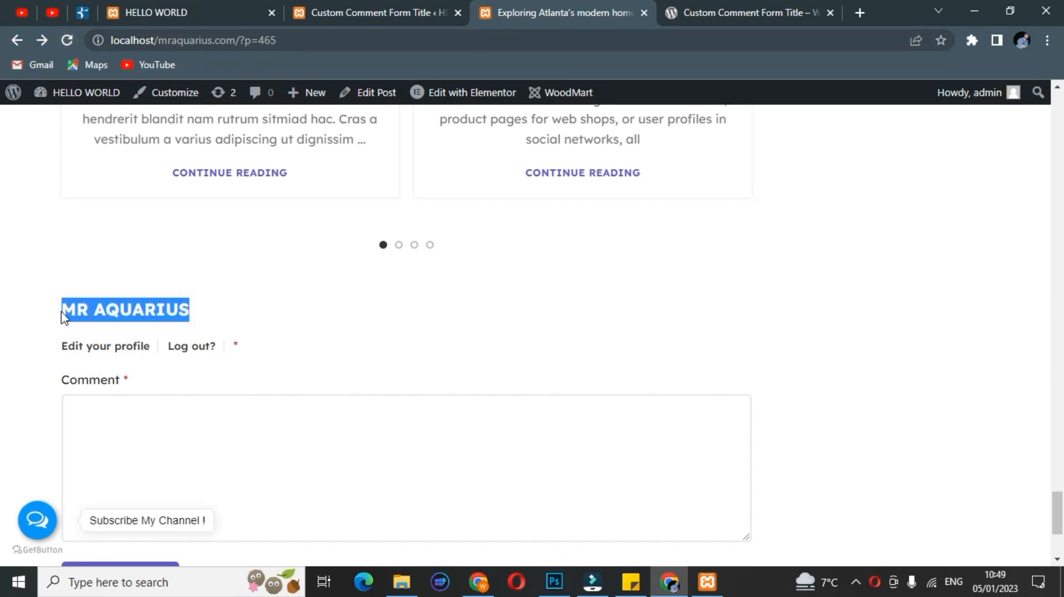
# Step: Open the related post "Green interior design inspiration" and check the heading of its comment form
pyautogui.scroll(-2, 304, 346)
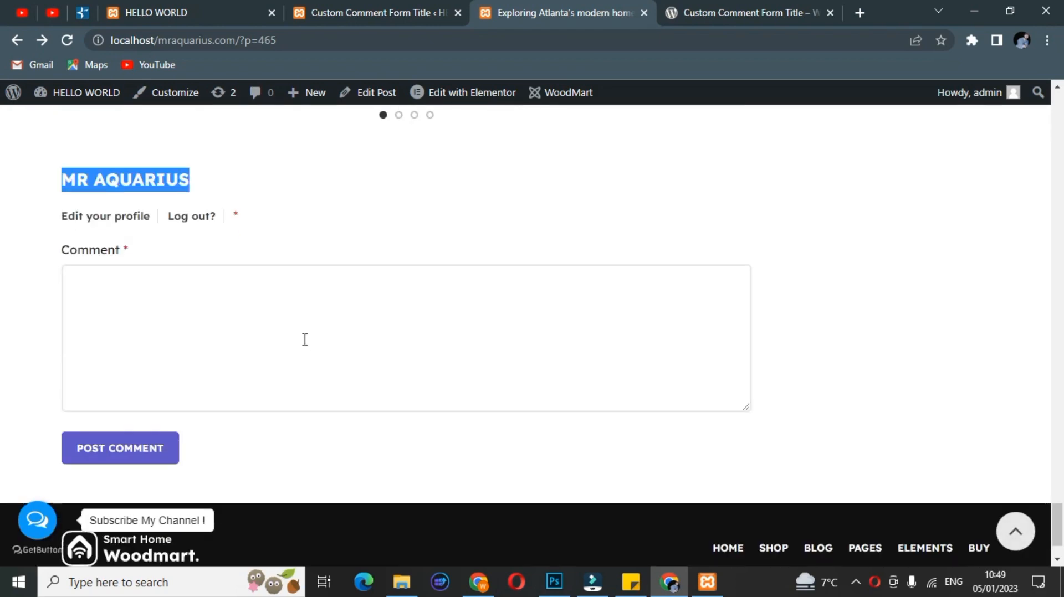
pyautogui.scroll(6, 301, 339)
pyautogui.scroll(3, 322, 318)
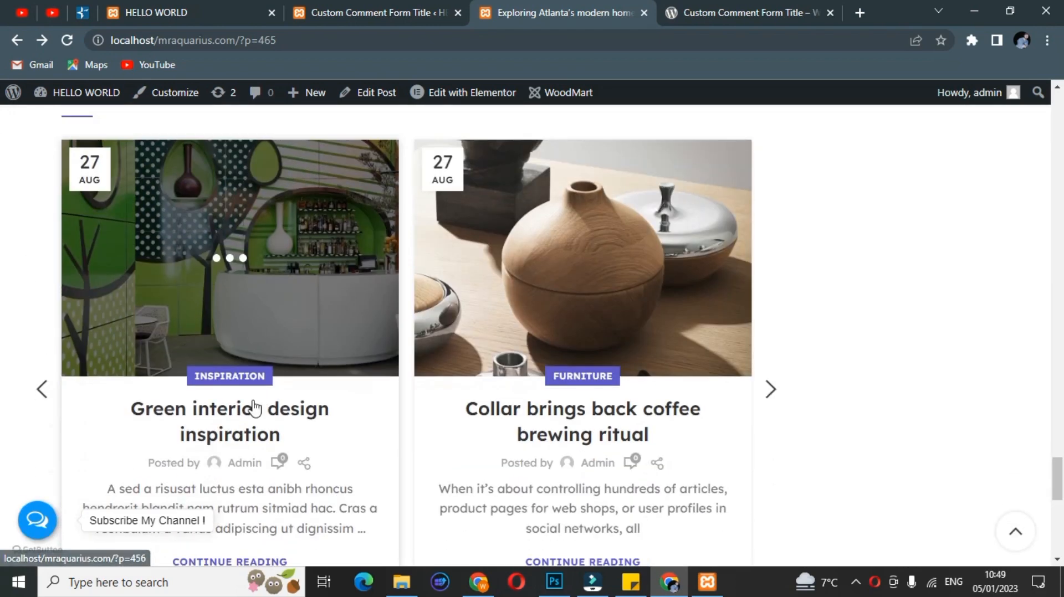
pyautogui.click(253, 409)
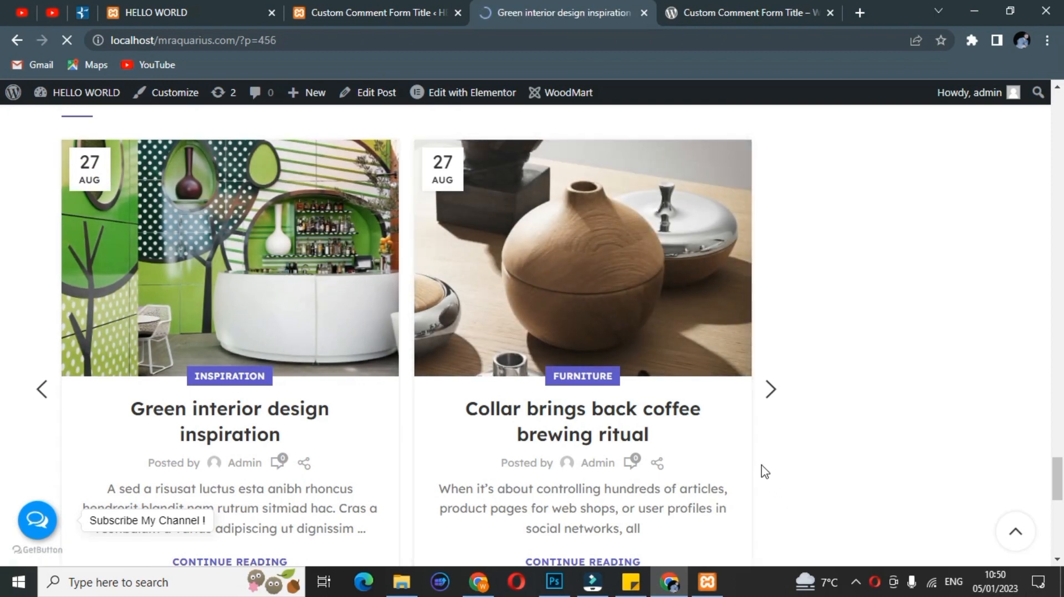
pyautogui.scroll(-15, 756, 455)
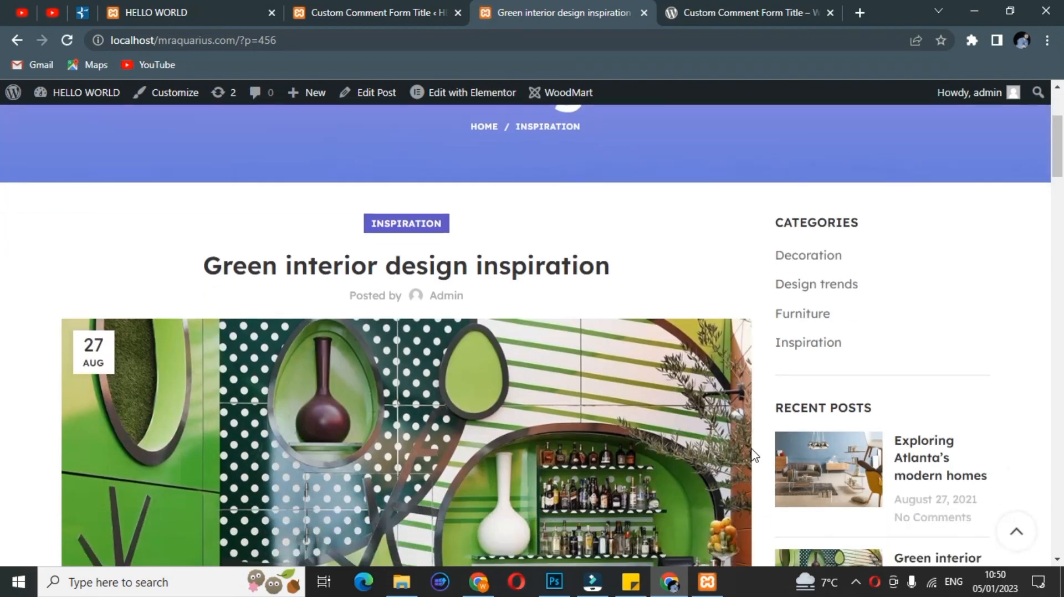
pyautogui.scroll(-20, 733, 433)
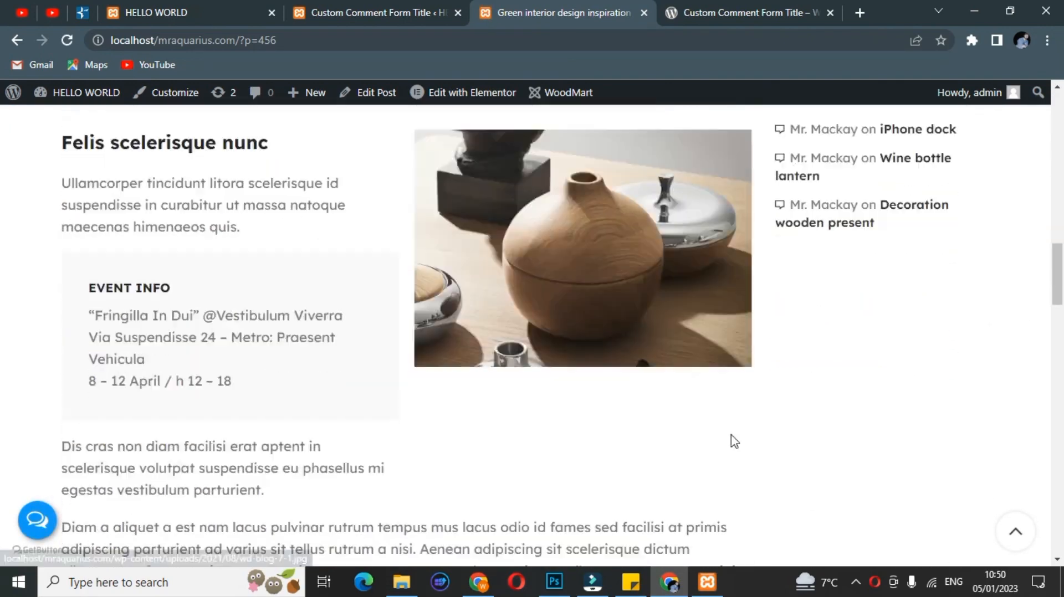
pyautogui.scroll(-10, 728, 425)
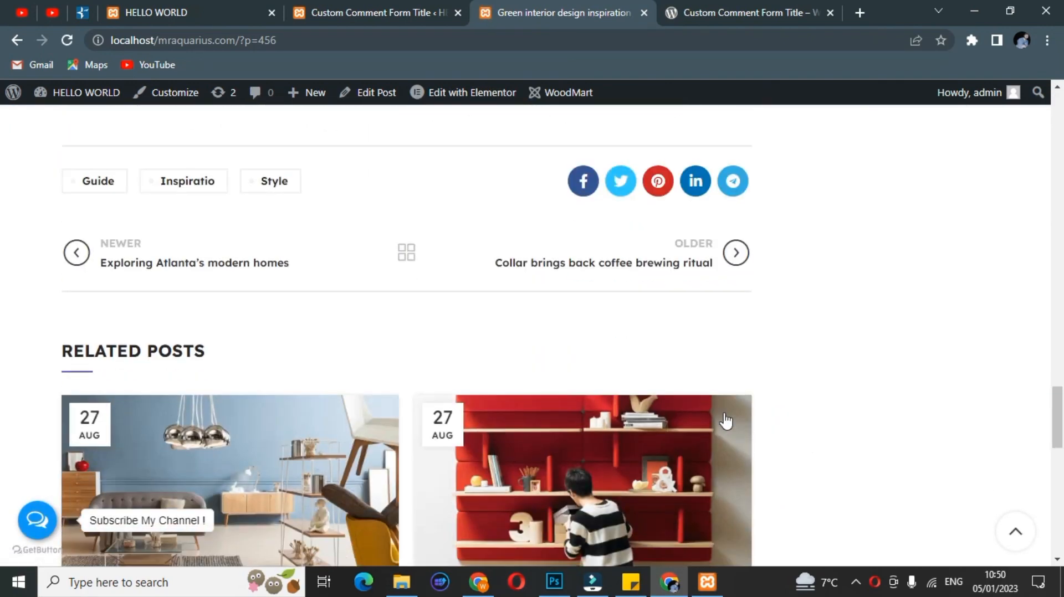
pyautogui.scroll(-4, 721, 419)
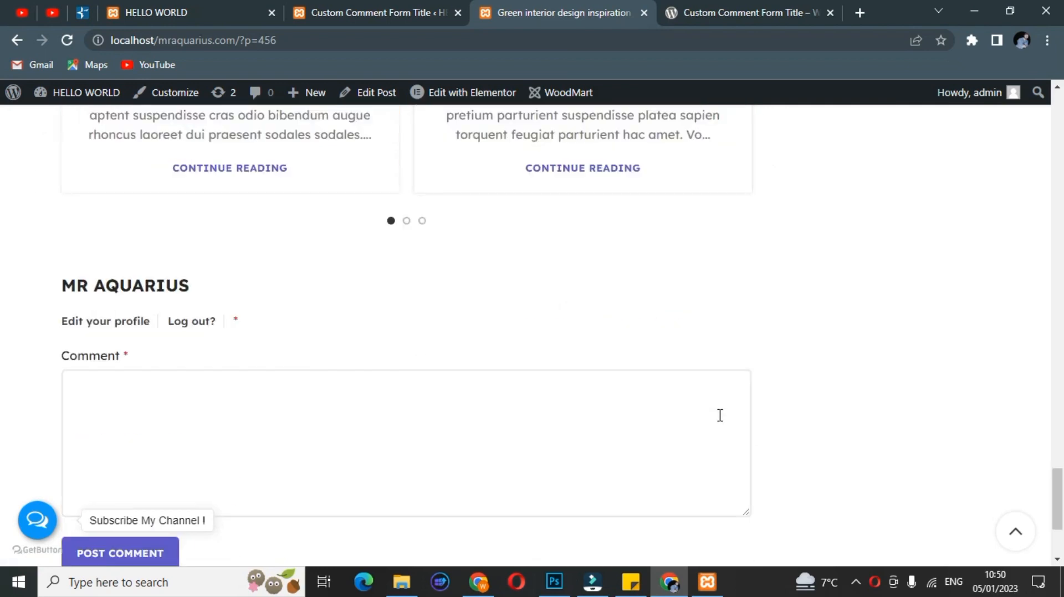
pyautogui.moveTo(145, 289); pyautogui.dragTo(63, 288)
pyautogui.click(64, 288)
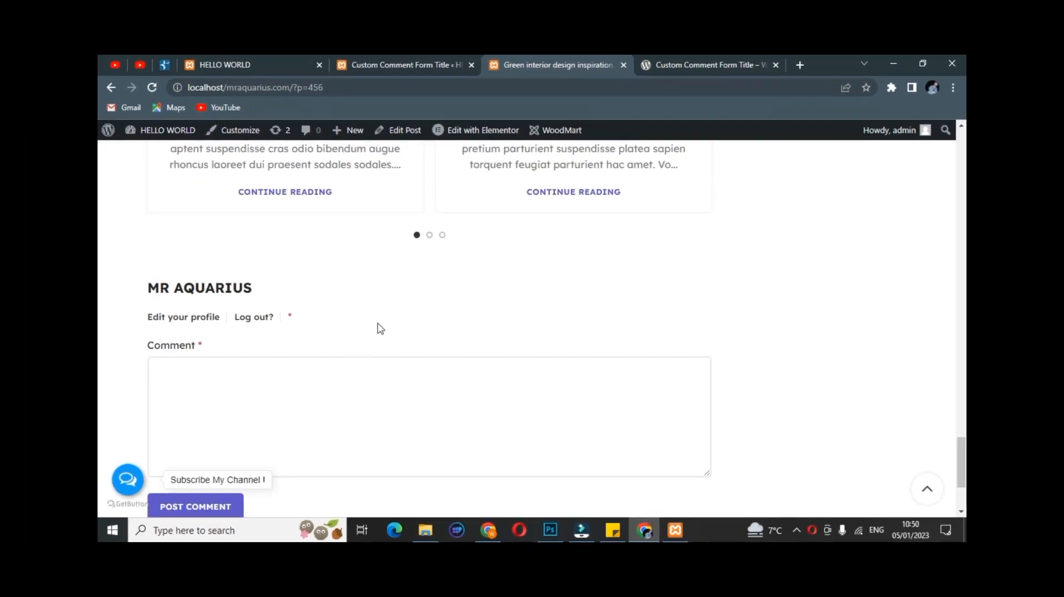